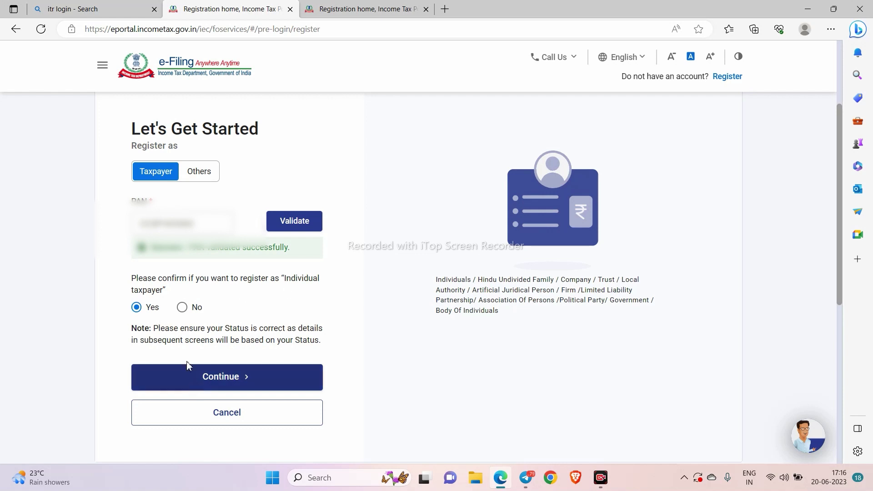
Confirm registering as an individual taxpayer and read the note on providing basic details as per PAN.
{"action": "left_click", "coordinate": [231, 378]}
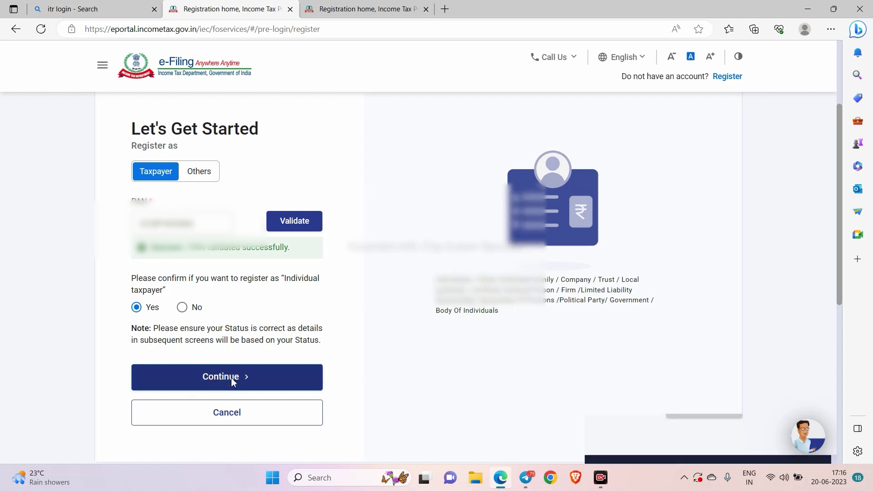
{"action": "scroll", "coordinate": [233, 377], "scroll_direction": "down", "scroll_amount": 1}
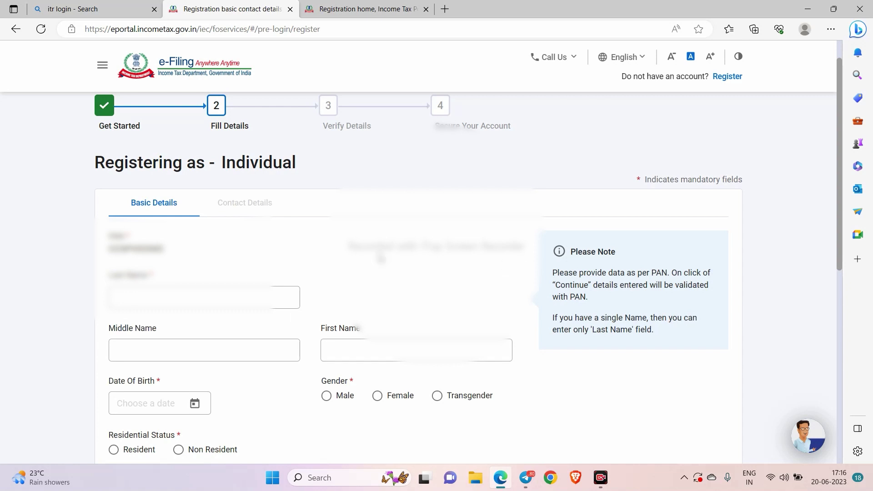
{"action": "left_click_drag", "start_coordinate": [558, 273], "coordinate": [667, 353]}
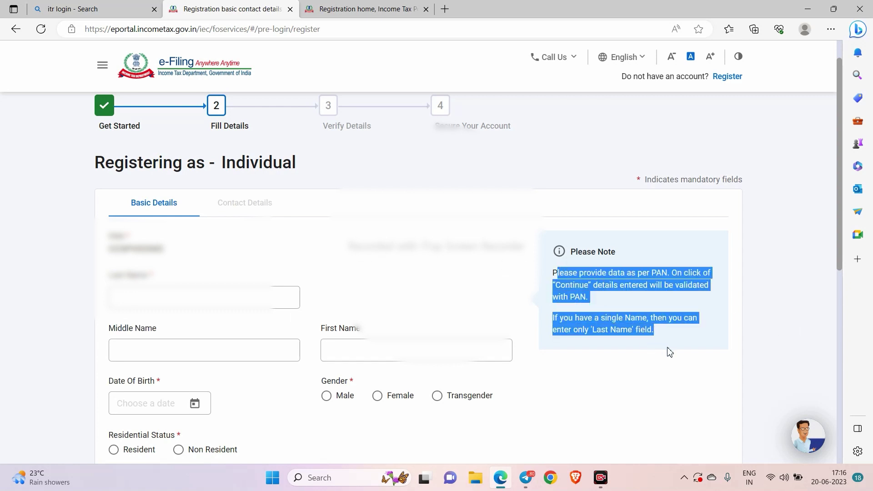
{"action": "left_click", "coordinate": [661, 369]}
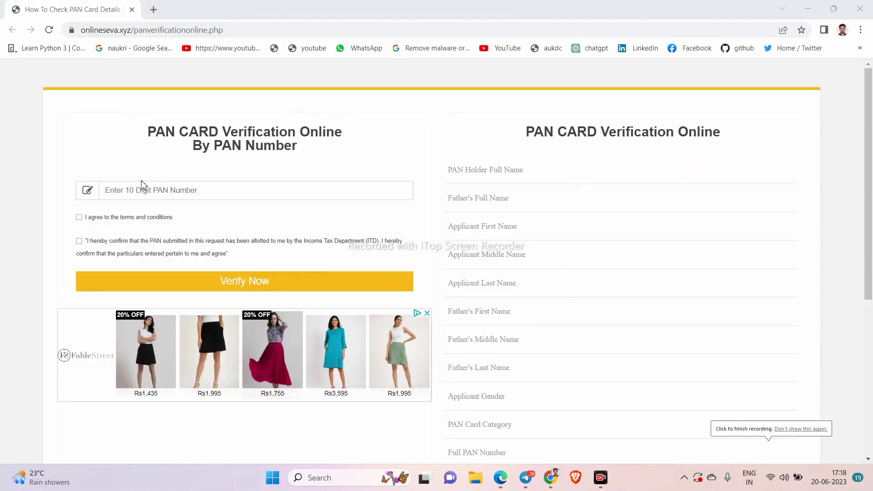
Examine the online PAN verification page's number entry and holder-name fields, and compare them with the registration form's basic details.
{"action": "left_click", "coordinate": [131, 191]}
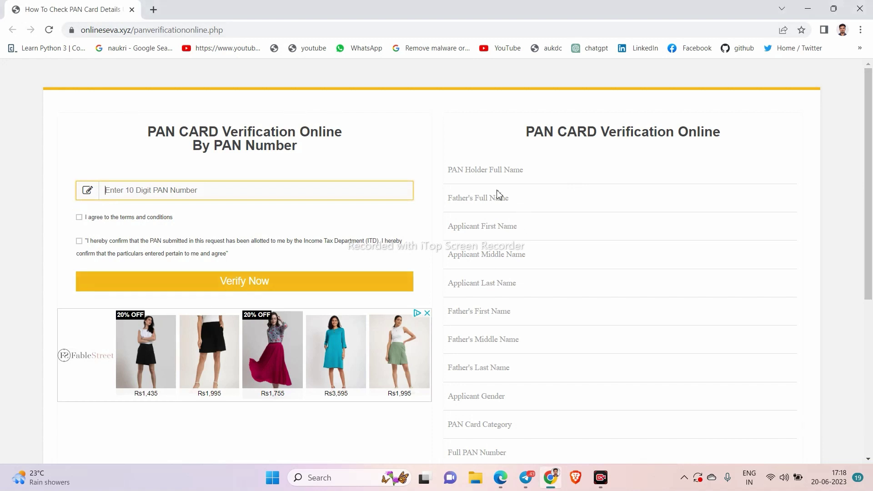
{"action": "left_click", "coordinate": [476, 174]}
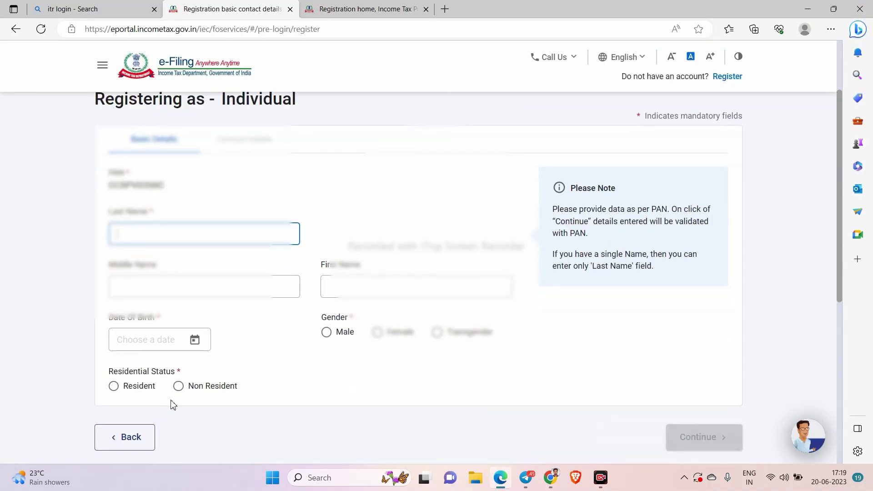
{"action": "scroll", "coordinate": [173, 404], "scroll_direction": "up", "scroll_amount": 3}
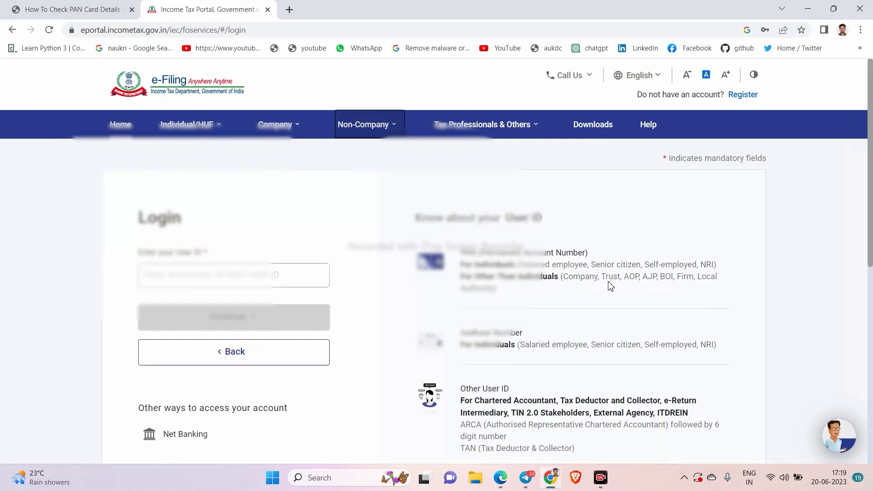
Log in to the Income Tax e-Filing portal in Chrome with the user ID and account password.
{"action": "key", "text": "shift+Tab"}
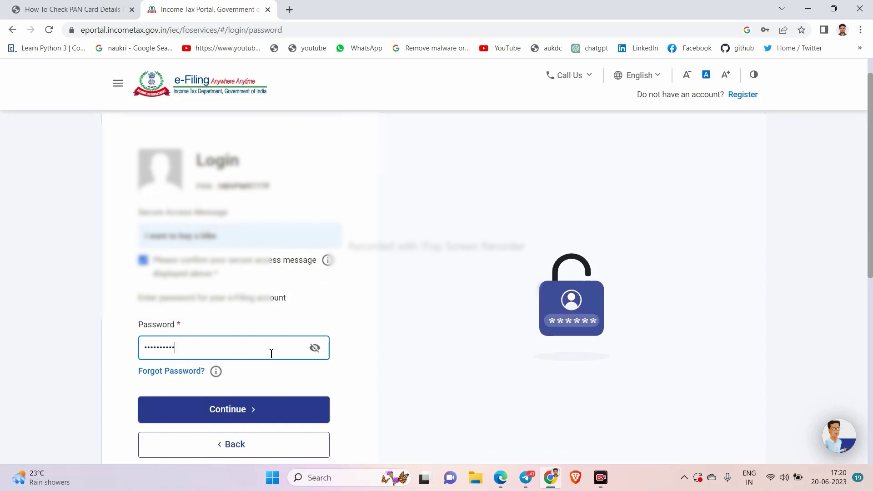
{"action": "left_click", "coordinate": [267, 409]}
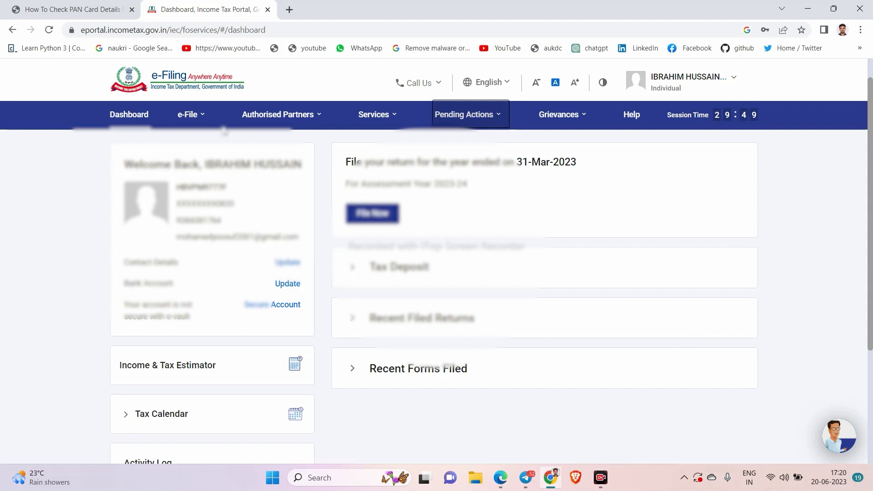
Open the page for filing an income tax return.
{"action": "left_click", "coordinate": [186, 116]}
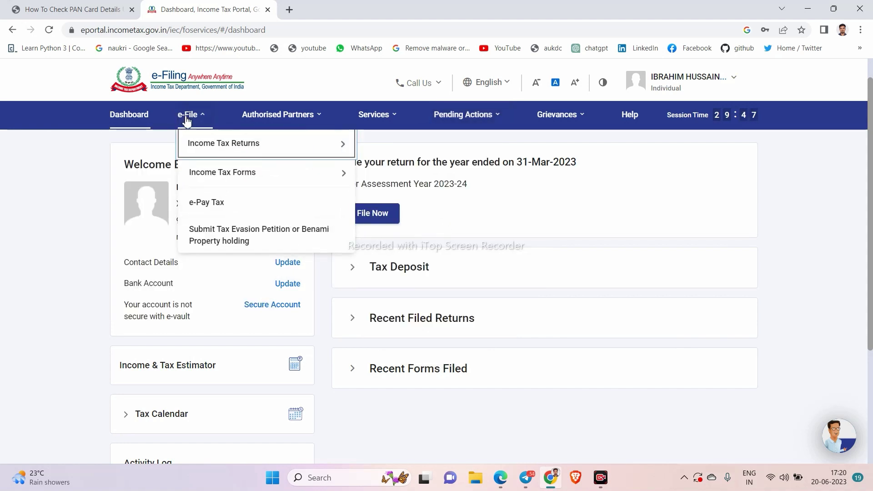
{"action": "mouse_move", "coordinate": [194, 146]}
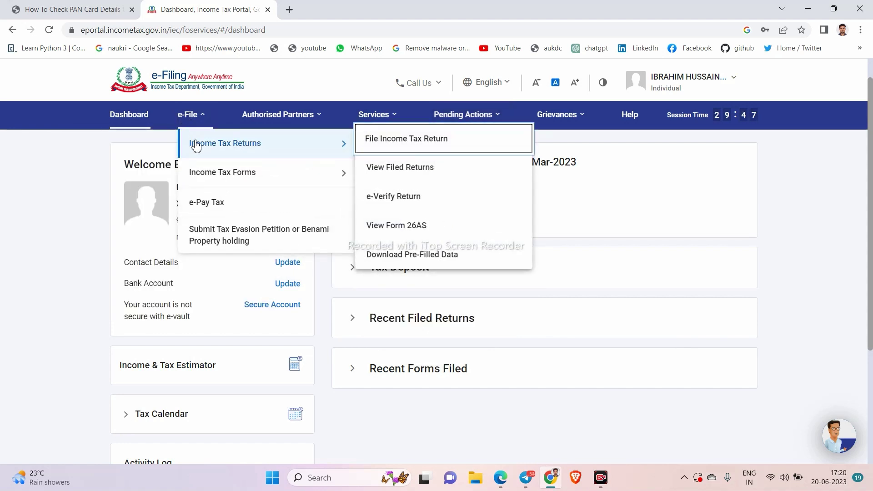
{"action": "left_click", "coordinate": [381, 140]}
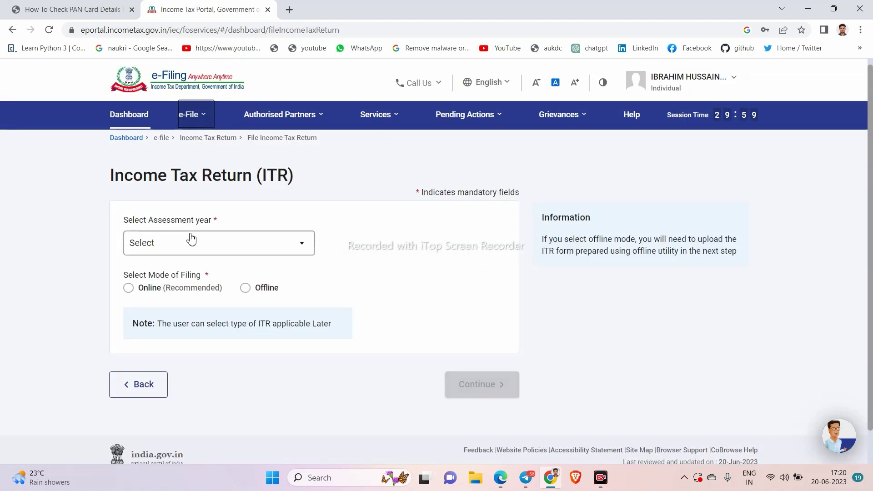
Set the assessment year to 2023-24 (Current A.Y.) with Online as the mode of filing, and submit the selection.
{"action": "left_click", "coordinate": [202, 251]}
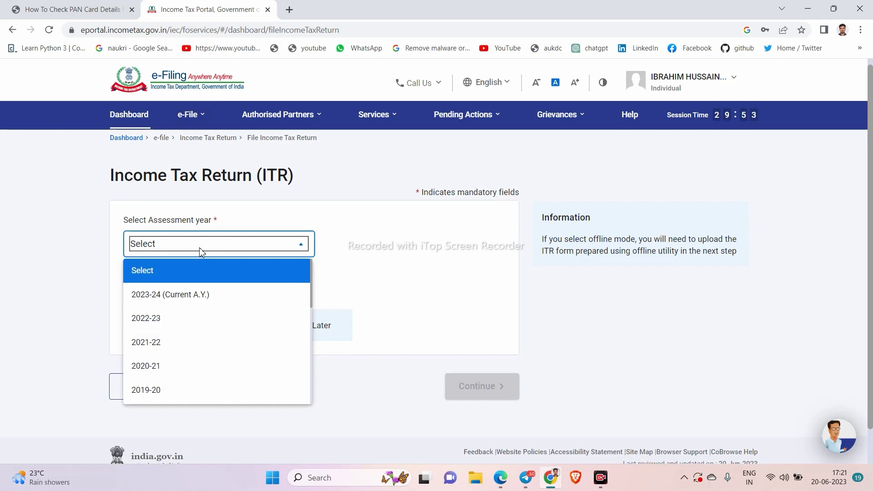
{"action": "left_click", "coordinate": [197, 295]}
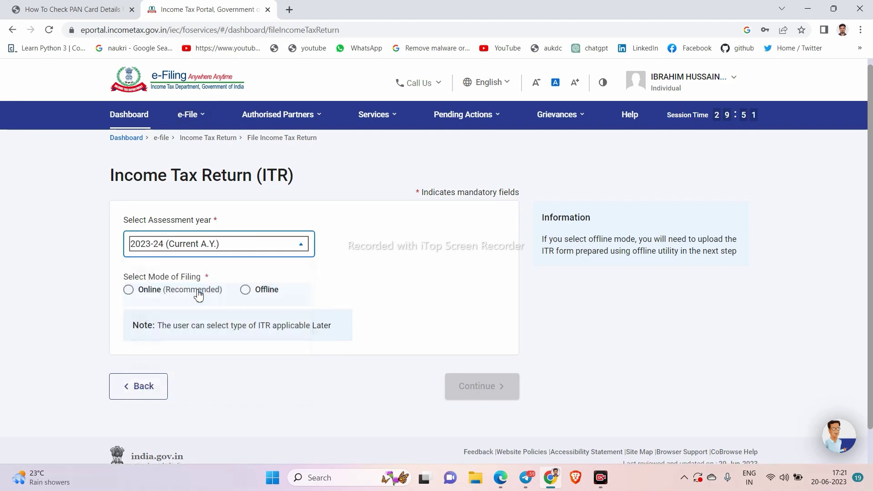
{"action": "left_click", "coordinate": [141, 296]}
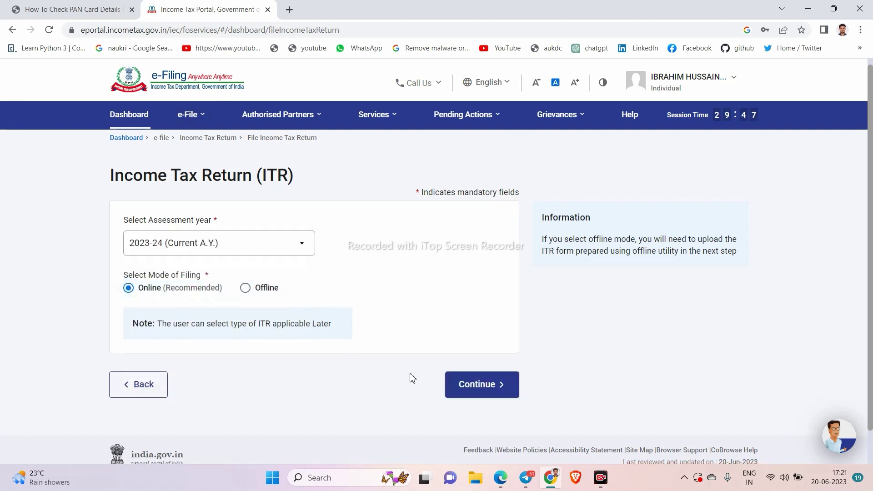
{"action": "left_click", "coordinate": [482, 385]}
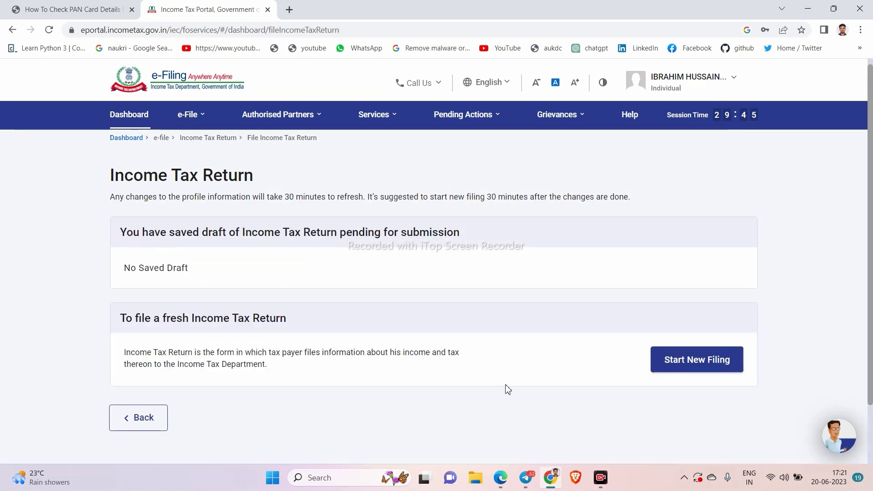
Start a new filing with Individual status and choose ITR - 1 as the form to file.
{"action": "left_click", "coordinate": [688, 361]}
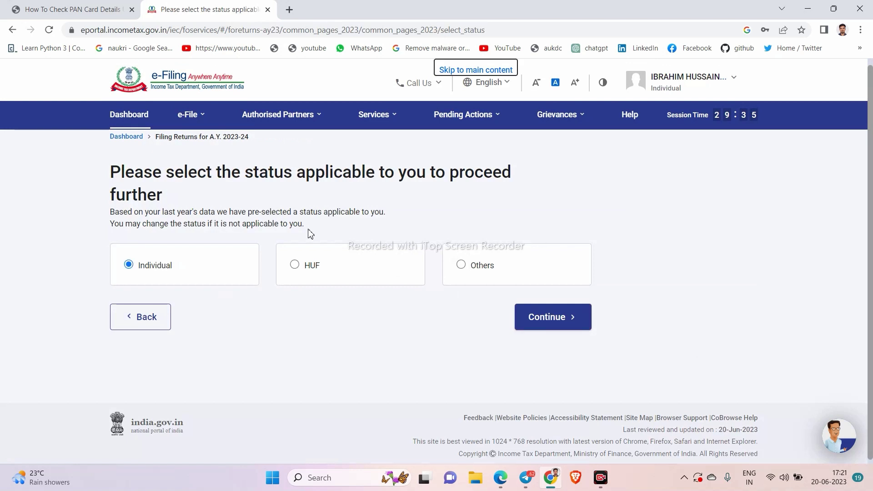
{"action": "left_click", "coordinate": [552, 321]}
{"action": "left_click", "coordinate": [562, 283]}
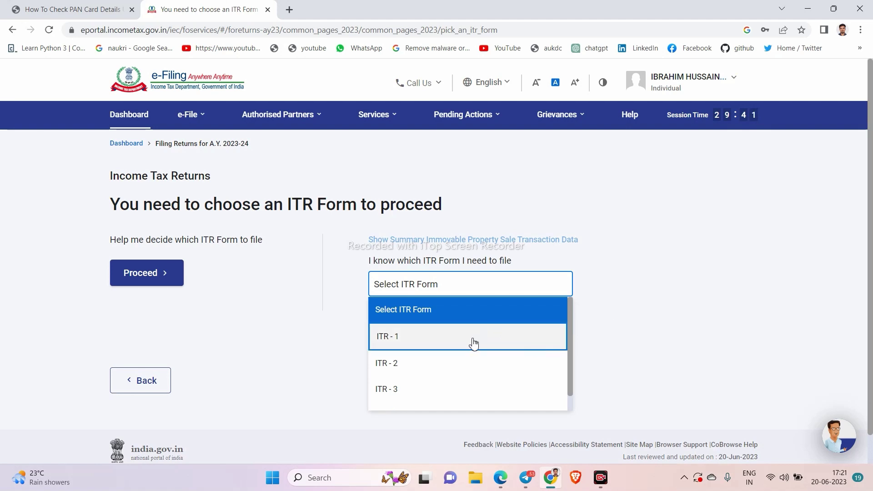
{"action": "left_click", "coordinate": [473, 342]}
{"action": "left_click", "coordinate": [436, 398]}
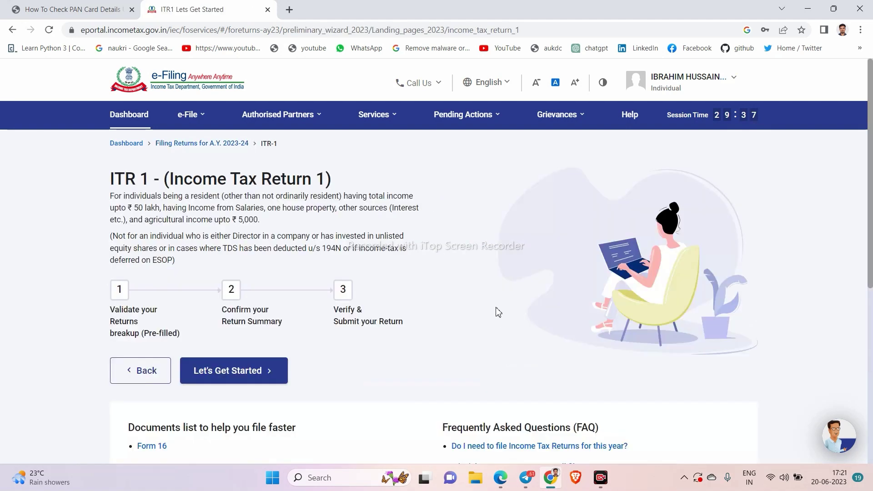
Begin ITR 1 giving taxable income above the basic exemption limit as the filing reason, and acknowledge the pre-filled return notice.
{"action": "scroll", "coordinate": [267, 312], "scroll_direction": "down", "scroll_amount": 2}
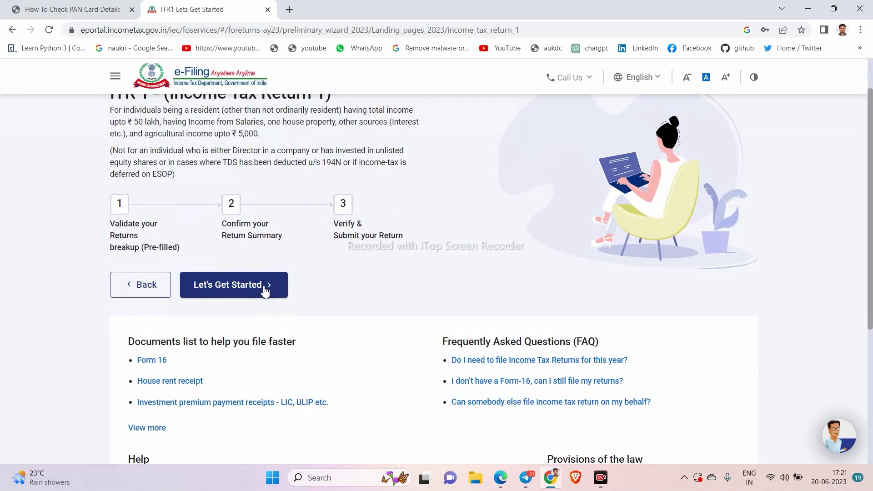
{"action": "left_click", "coordinate": [266, 291]}
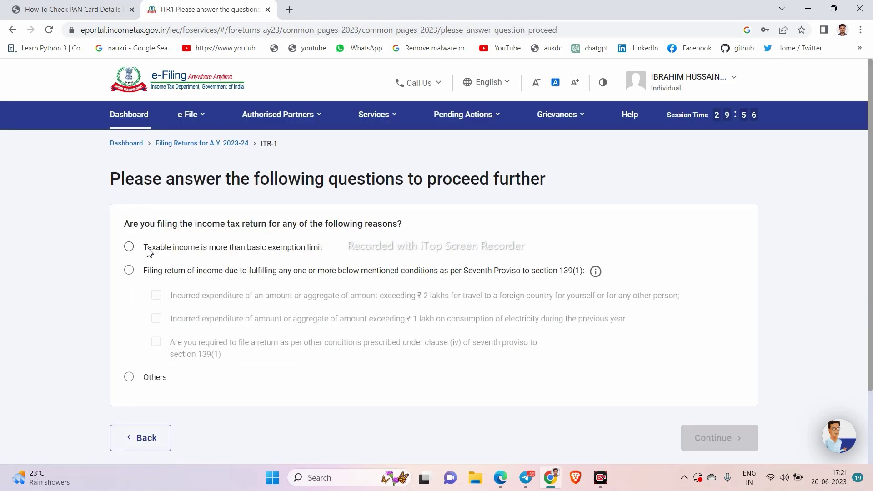
{"action": "left_click", "coordinate": [148, 250]}
{"action": "left_click", "coordinate": [708, 439]}
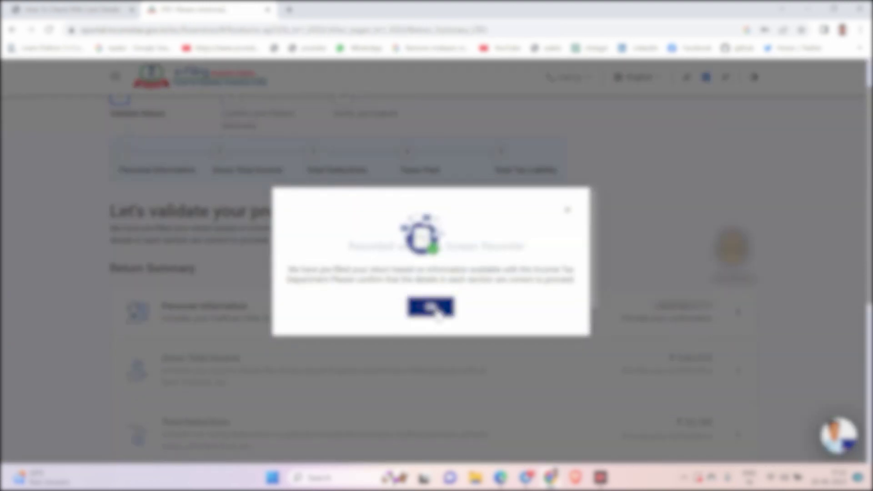
{"action": "left_click", "coordinate": [434, 309]}
Review the sections of the pre-filled return summary and open Personal Information.
{"action": "scroll", "coordinate": [341, 283], "scroll_direction": "up", "scroll_amount": 2}
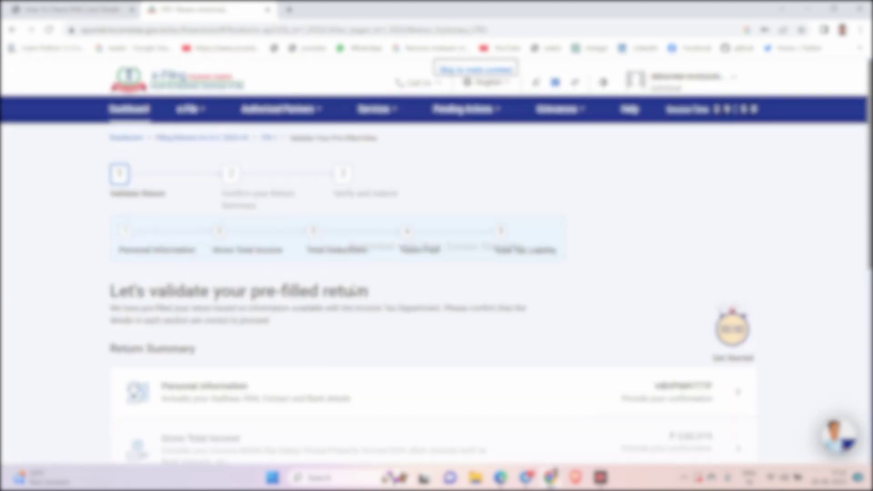
{"action": "scroll", "coordinate": [265, 302], "scroll_direction": "down", "scroll_amount": 5}
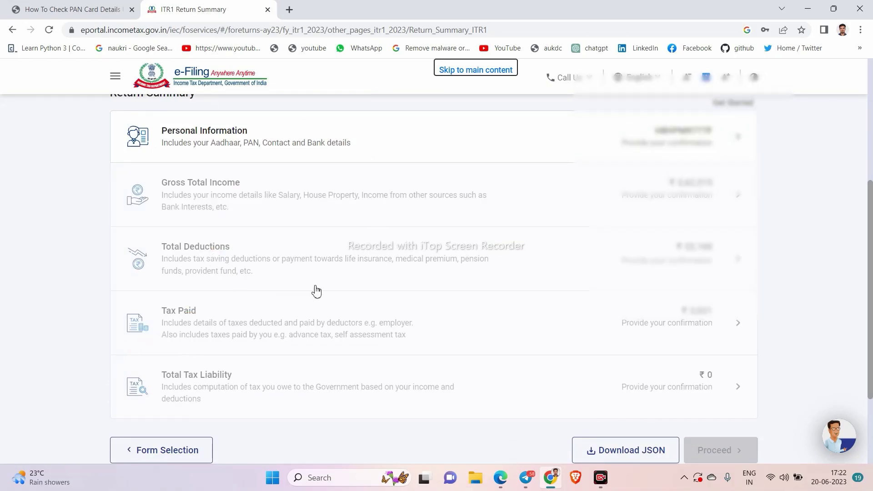
{"action": "scroll", "coordinate": [361, 231], "scroll_direction": "up", "scroll_amount": 2}
{"action": "scroll", "coordinate": [363, 232], "scroll_direction": "up", "scroll_amount": 1}
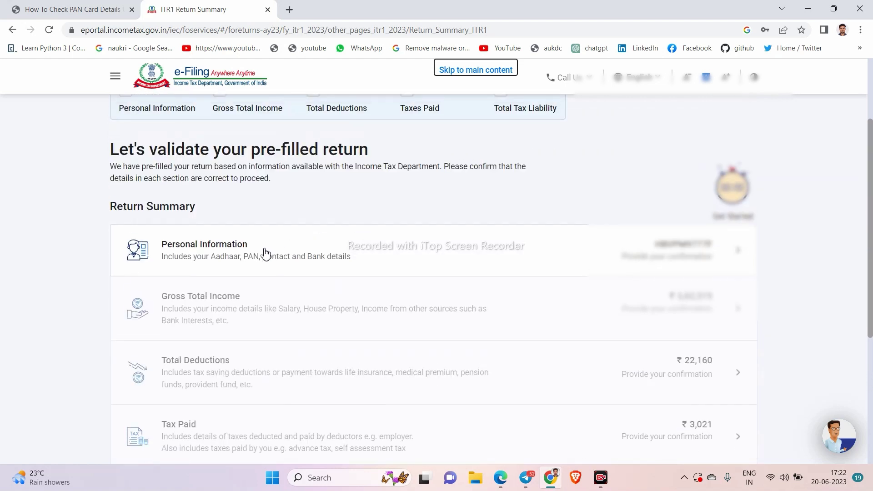
{"action": "left_click", "coordinate": [265, 250]}
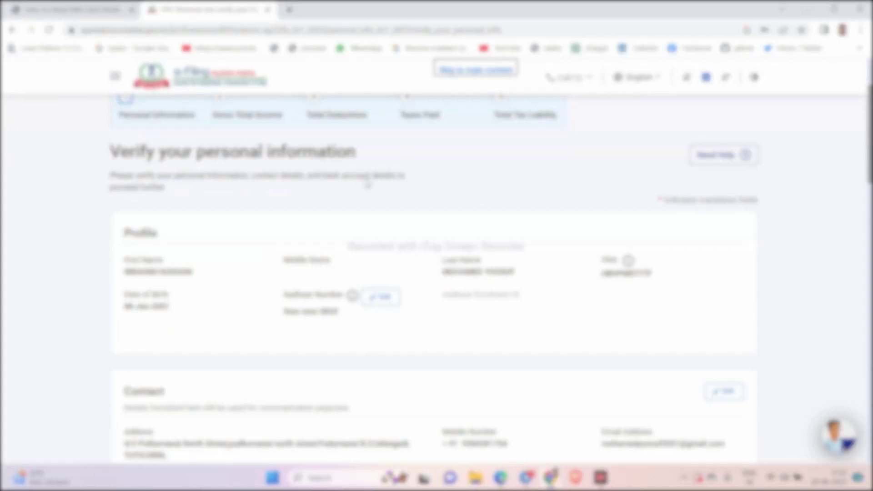
Check the profile and contact details, and set the nature of employment to Others.
{"action": "scroll", "coordinate": [457, 335], "scroll_direction": "down", "scroll_amount": 2}
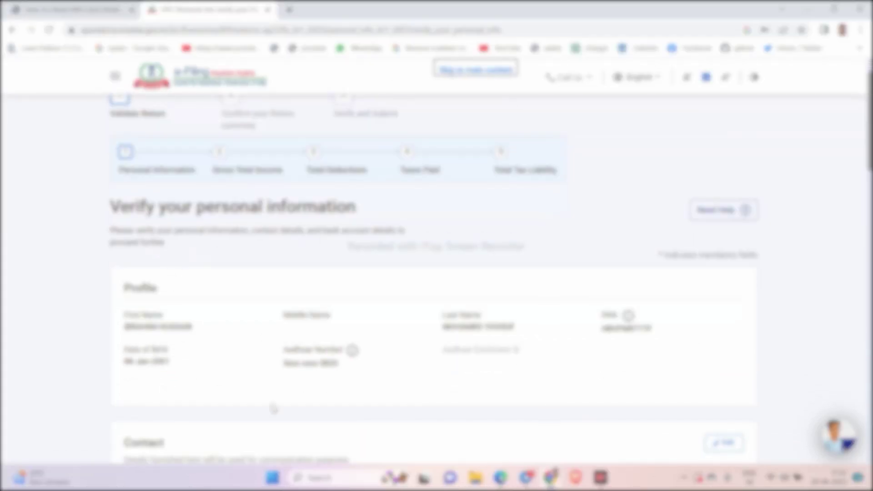
{"action": "scroll", "coordinate": [611, 343], "scroll_direction": "down", "scroll_amount": 5}
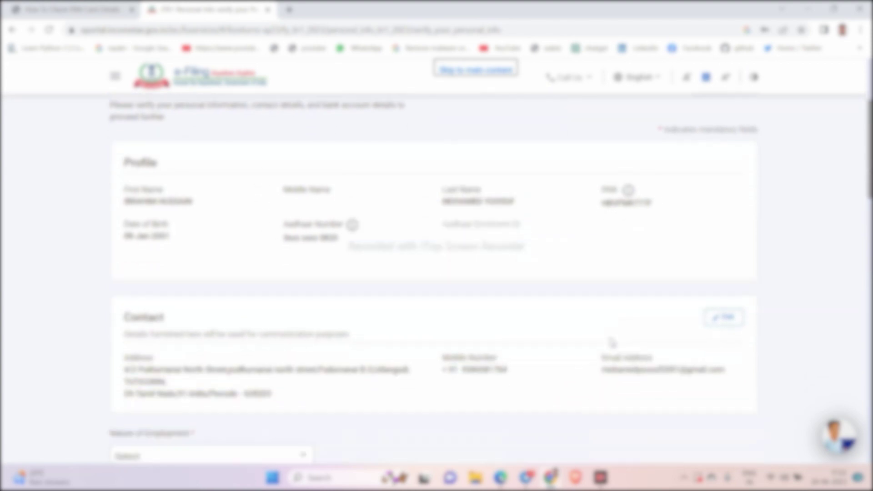
{"action": "left_click", "coordinate": [291, 355]}
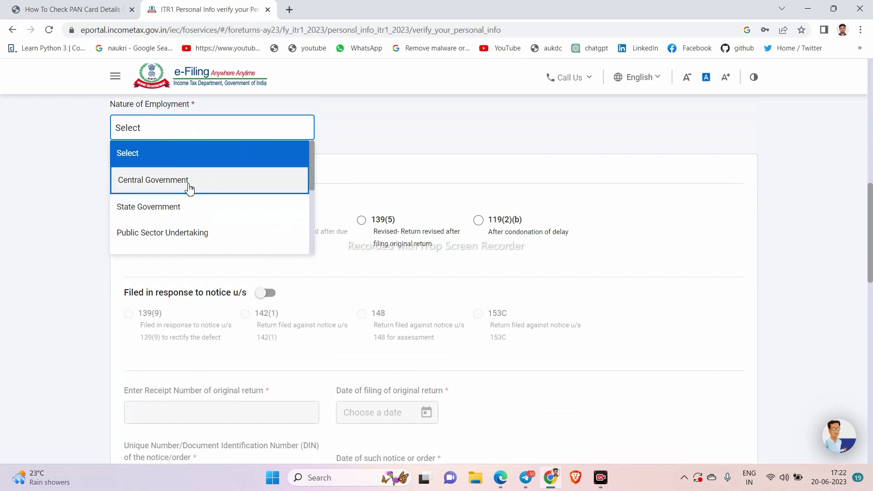
{"action": "scroll", "coordinate": [214, 209], "scroll_direction": "down", "scroll_amount": 3}
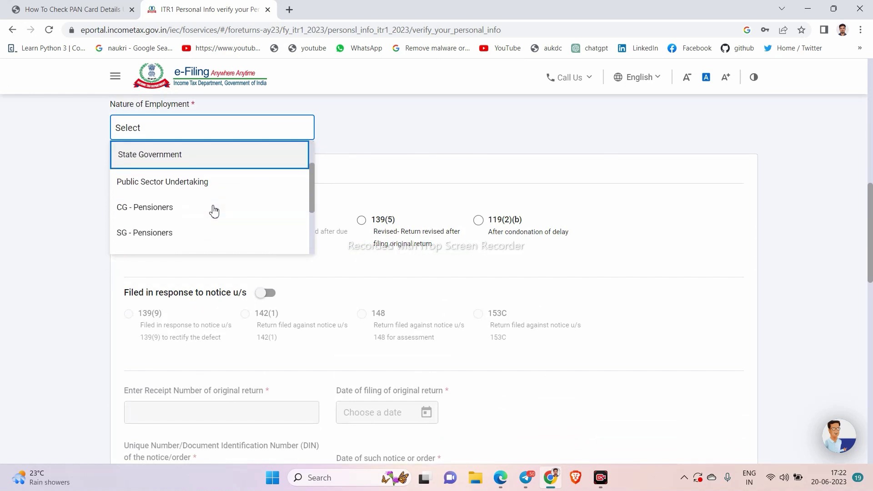
{"action": "scroll", "coordinate": [219, 209], "scroll_direction": "down", "scroll_amount": 2}
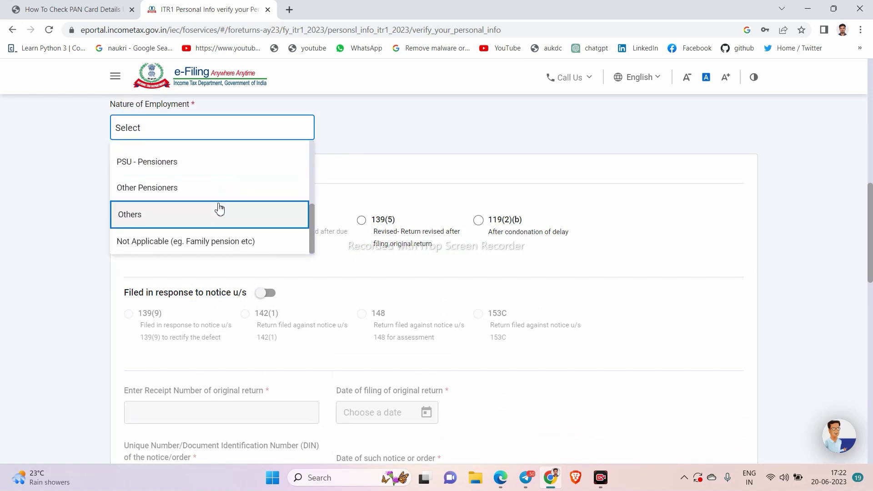
{"action": "left_click", "coordinate": [211, 217]}
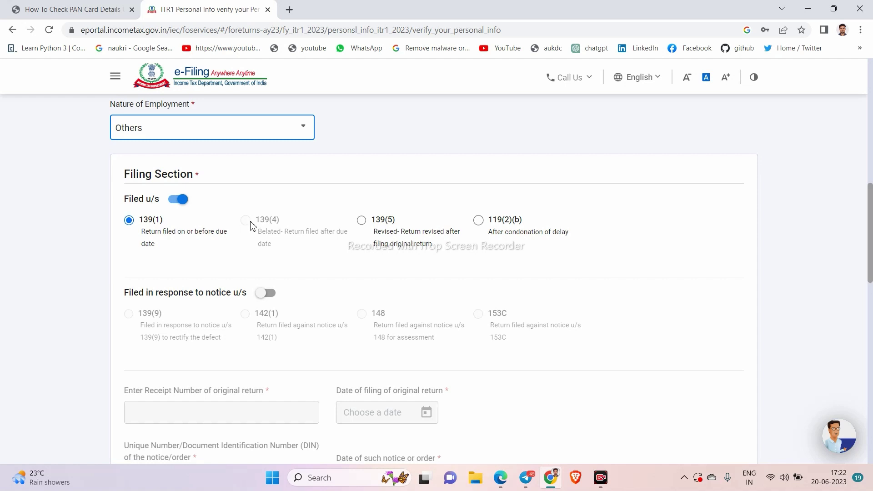
Answer No to opting for the new tax regime u/s 115BAC and check the bank details.
{"action": "scroll", "coordinate": [533, 222], "scroll_direction": "down", "scroll_amount": 6}
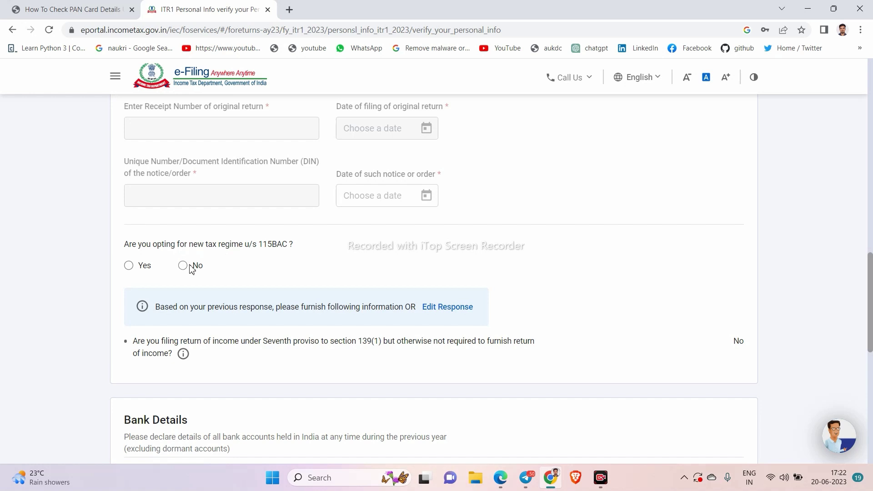
{"action": "left_click", "coordinate": [184, 266]}
{"action": "scroll", "coordinate": [272, 265], "scroll_direction": "down", "scroll_amount": 4}
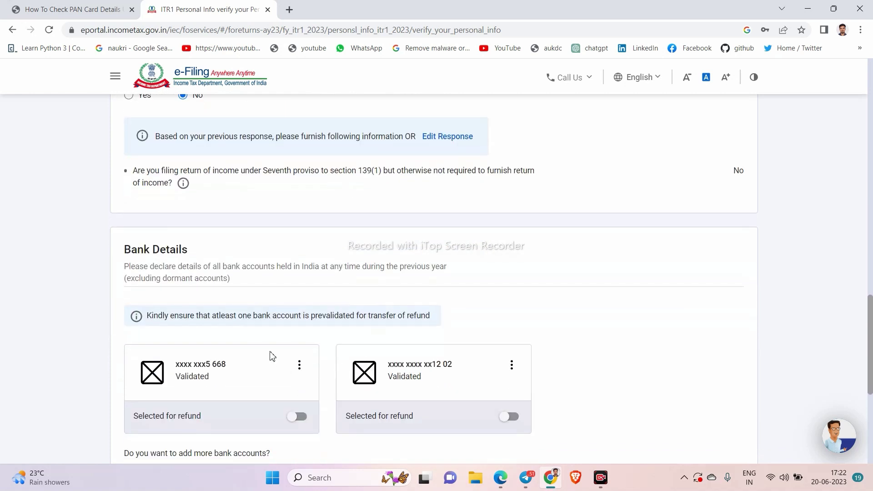
{"action": "scroll", "coordinate": [272, 356], "scroll_direction": "down", "scroll_amount": 1}
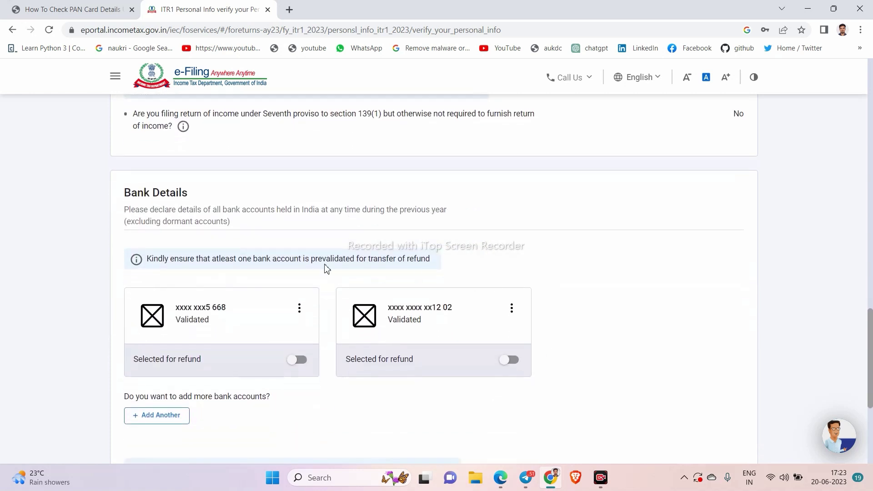
Select the first validated bank account for the refund and confirm the Personal Information section.
{"action": "left_click", "coordinate": [301, 360]}
{"action": "scroll", "coordinate": [309, 368], "scroll_direction": "down", "scroll_amount": 4}
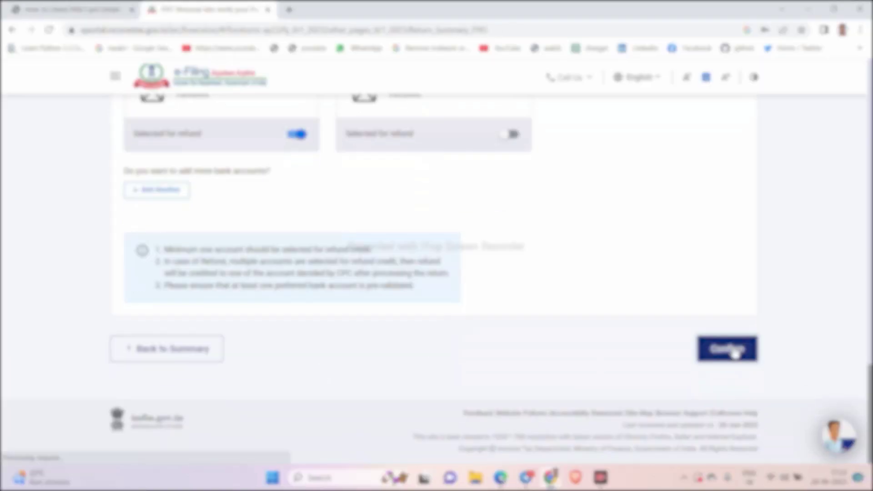
{"action": "left_click", "coordinate": [728, 350]}
Open the Annual Information Statement (AIS) service and proceed to the Compliance Portal.
{"action": "scroll", "coordinate": [609, 261], "scroll_direction": "down", "scroll_amount": 2}
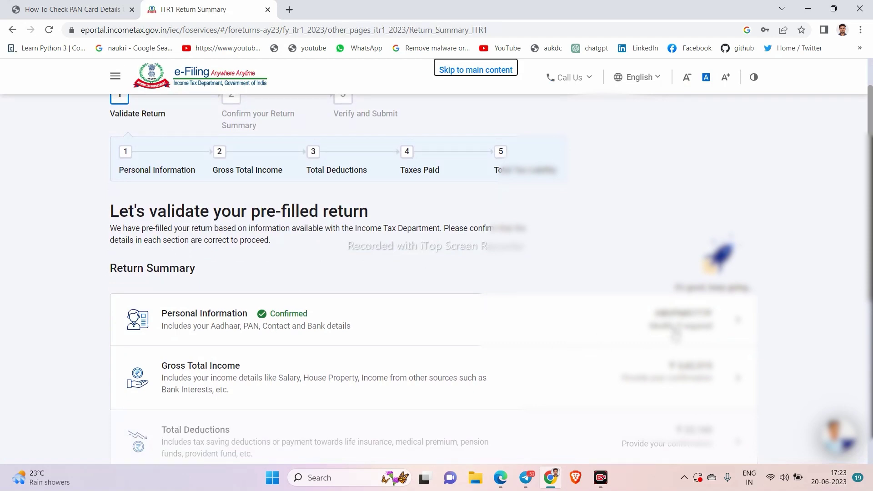
{"action": "scroll", "coordinate": [664, 335], "scroll_direction": "up", "scroll_amount": 3}
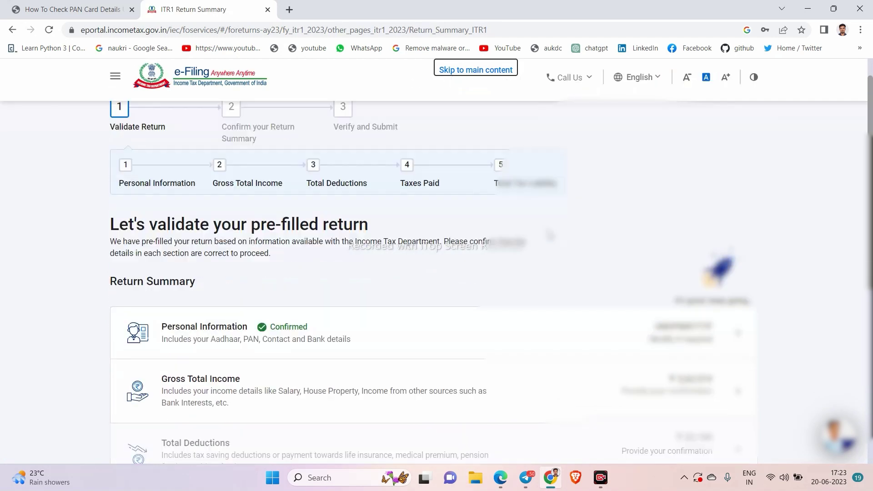
{"action": "scroll", "coordinate": [333, 276], "scroll_direction": "up", "scroll_amount": 3}
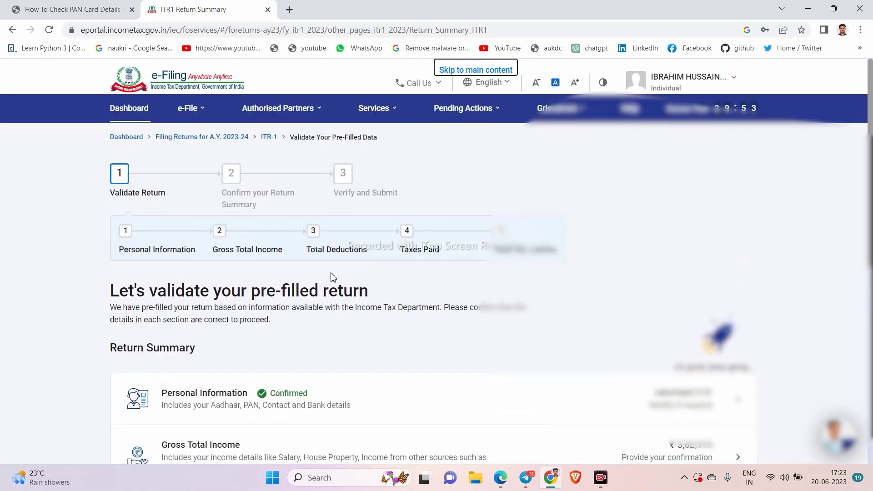
{"action": "left_click", "coordinate": [385, 119]}
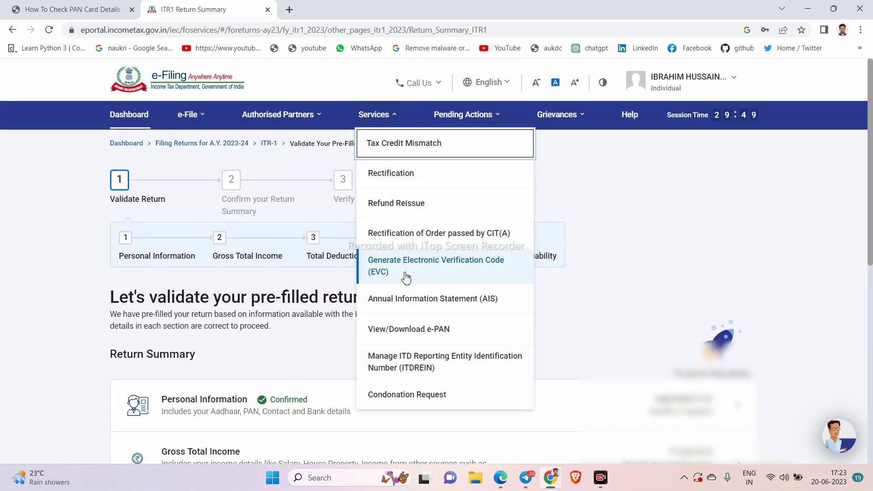
{"action": "left_click", "coordinate": [412, 303]}
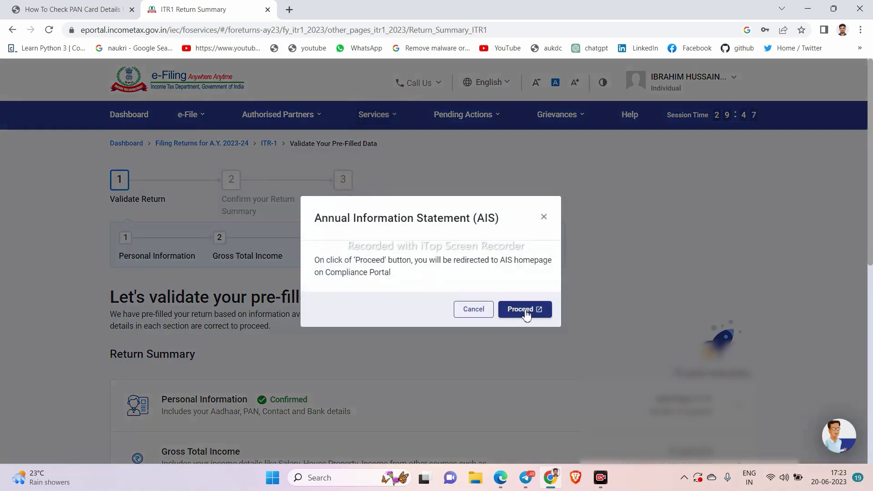
{"action": "left_click", "coordinate": [526, 311]}
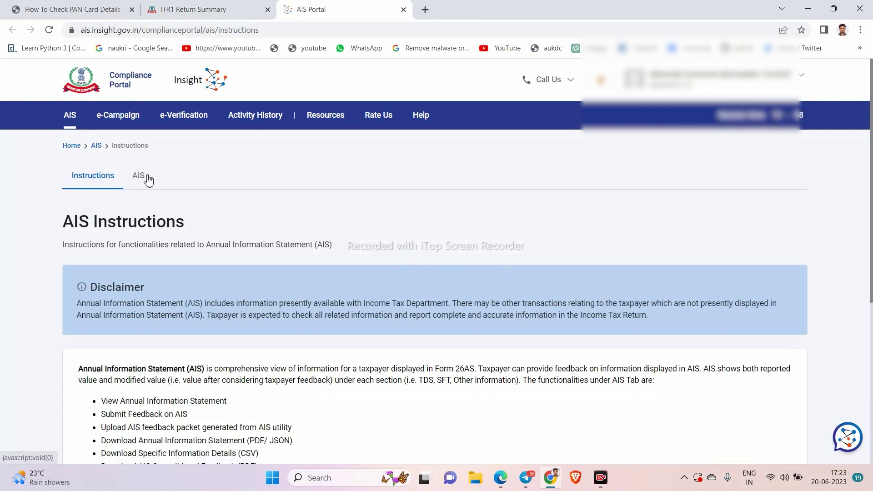
Download the Taxpayer Information Summary (TIS) for F.Y. 2022-23 from the AIS page and open the PDF.
{"action": "left_click", "coordinate": [141, 180]}
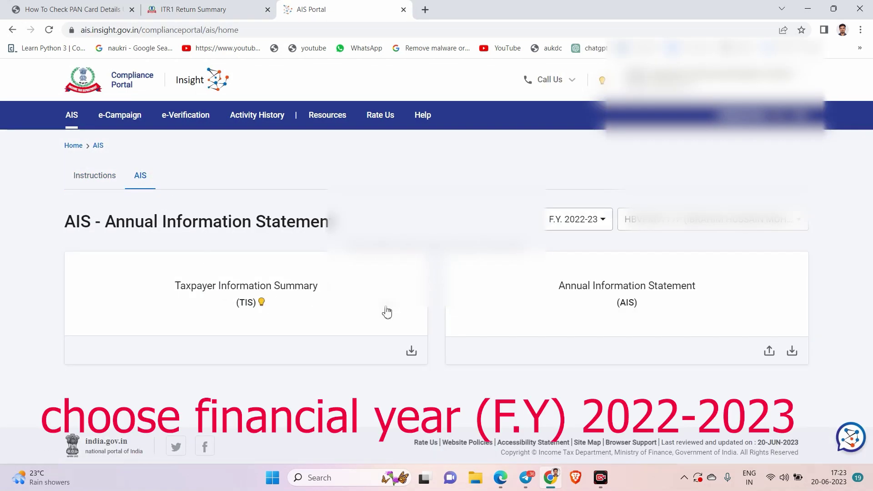
{"action": "left_click", "coordinate": [413, 353]}
{"action": "left_click", "coordinate": [602, 193]}
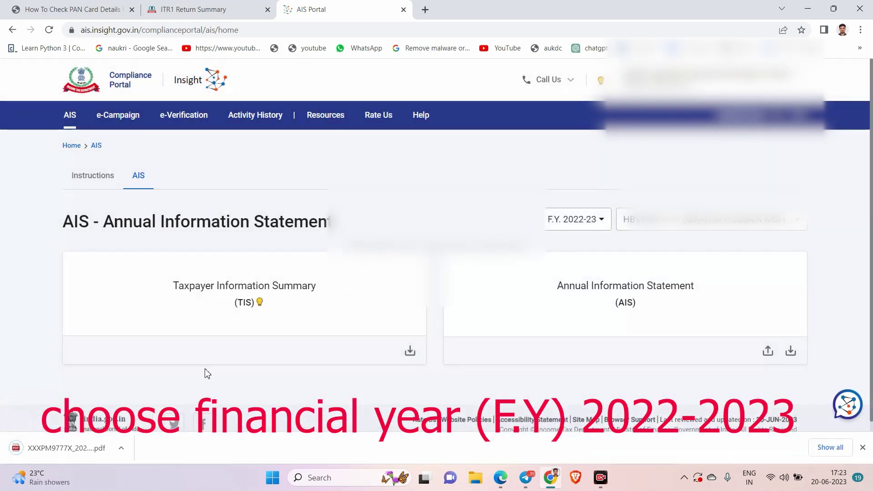
{"action": "left_click", "coordinate": [95, 446]}
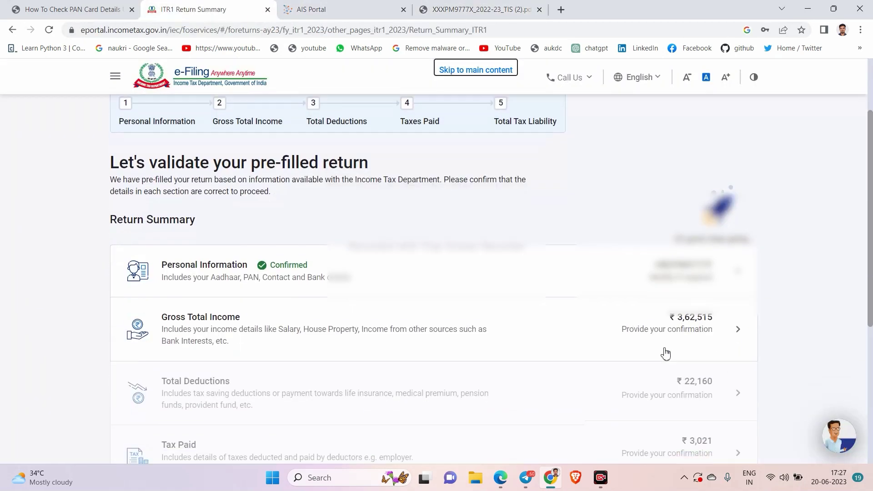
Open Gross Total Income in the return and answer No to the travel, transfer and uniform expenditure exemption and the Special Compensatory Allowance exemption.
{"action": "scroll", "coordinate": [666, 354], "scroll_direction": "down", "scroll_amount": 1}
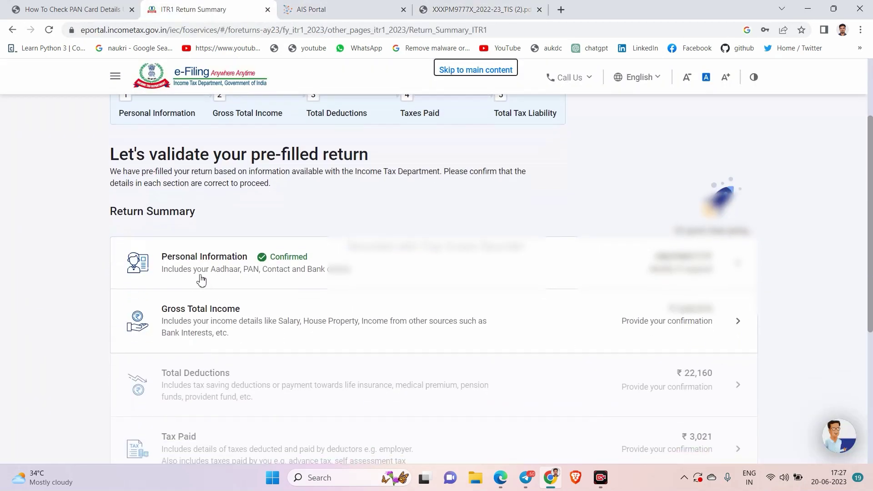
{"action": "left_click", "coordinate": [232, 333]}
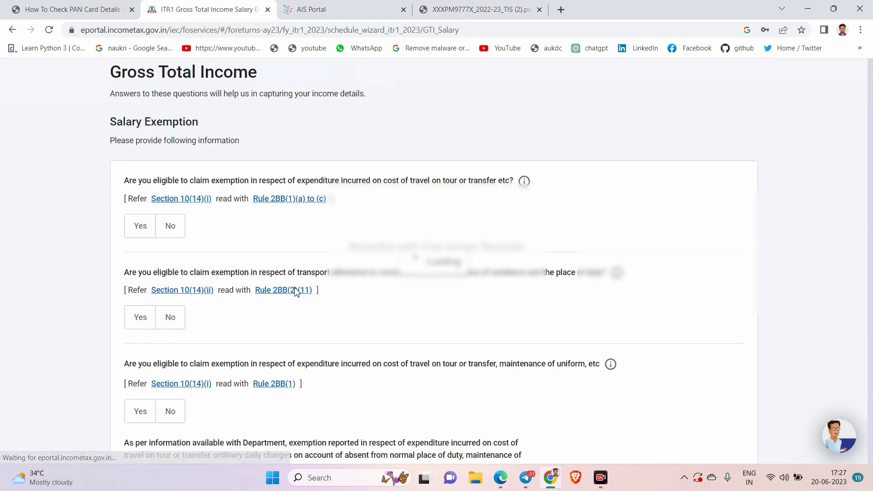
{"action": "scroll", "coordinate": [744, 450], "scroll_direction": "down", "scroll_amount": 2}
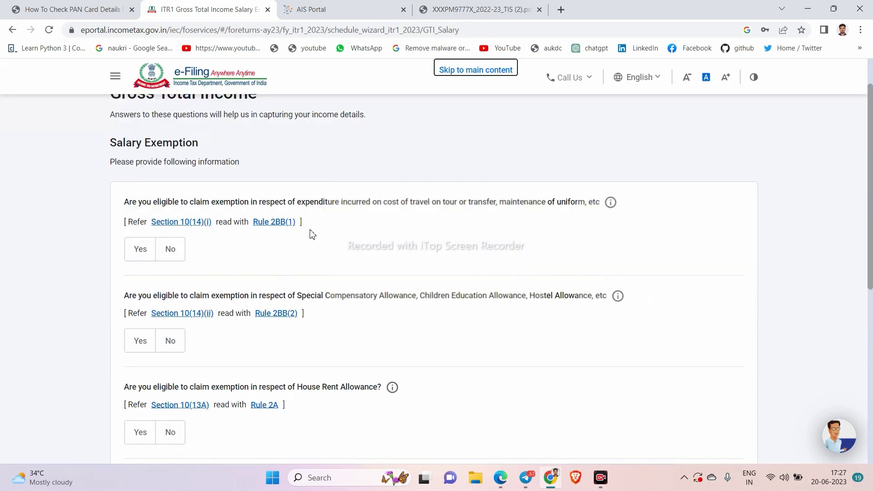
{"action": "left_click_drag", "start_coordinate": [324, 202], "coordinate": [440, 212]}
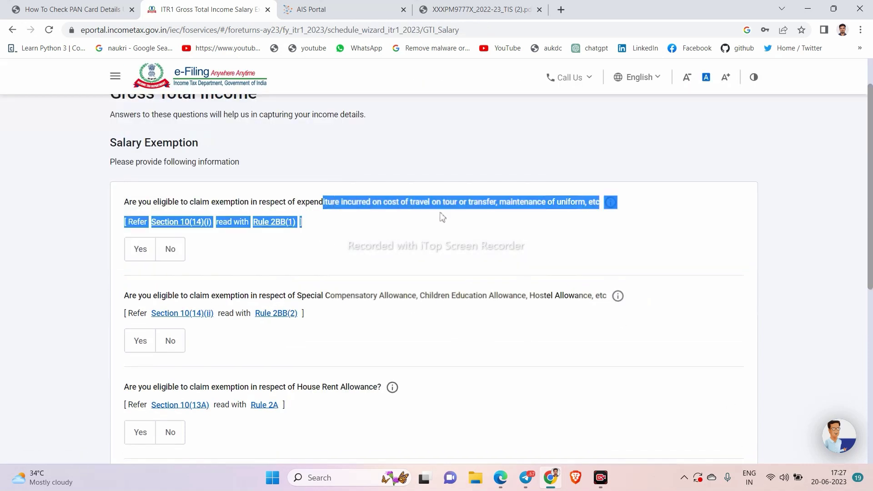
{"action": "left_click", "coordinate": [468, 252]}
{"action": "left_click", "coordinate": [170, 248]}
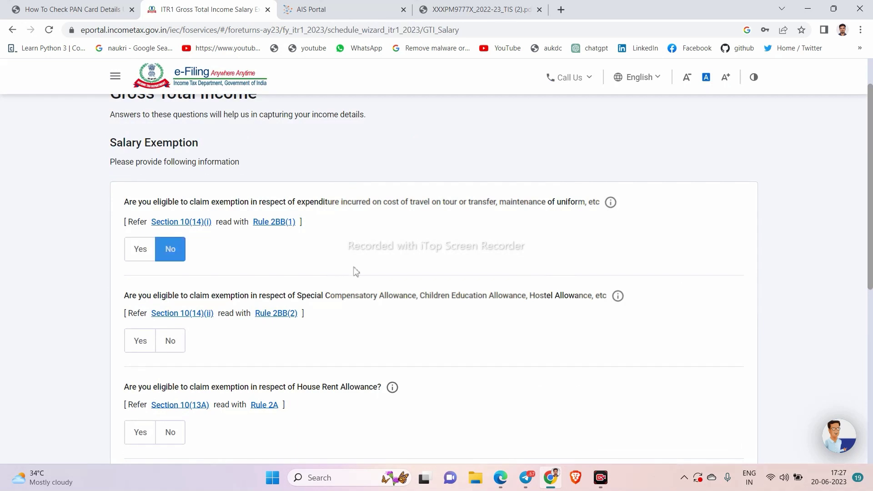
{"action": "scroll", "coordinate": [391, 268], "scroll_direction": "down", "scroll_amount": 1}
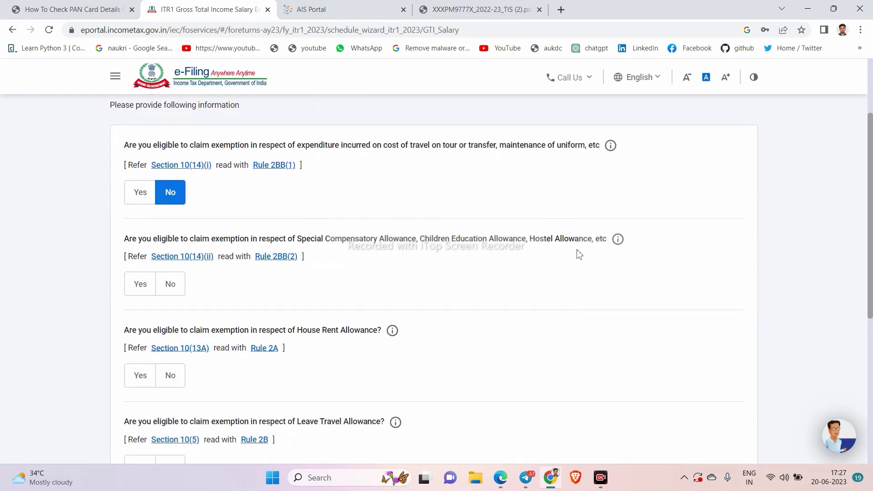
{"action": "left_click", "coordinate": [172, 285]}
Answer No to the House Rent Allowance, Leave Travel Allowance and other salary exemptions, and continue to the income source details.
{"action": "scroll", "coordinate": [293, 280], "scroll_direction": "down", "scroll_amount": 1}
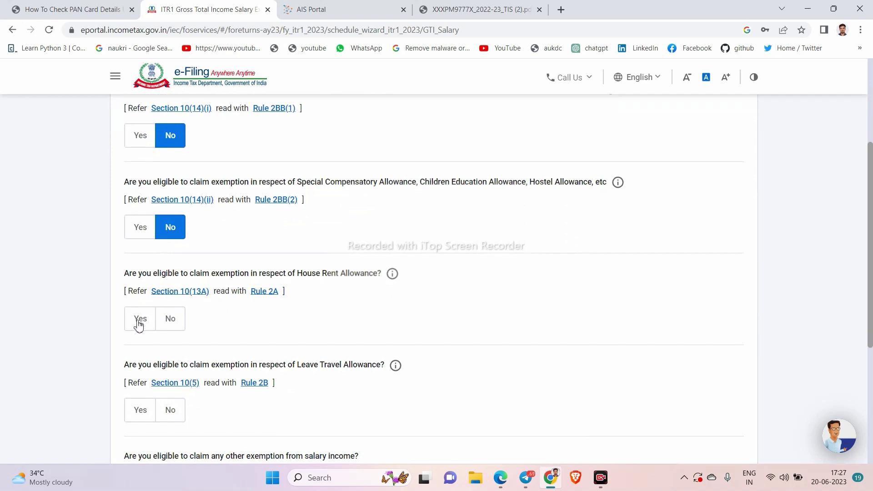
{"action": "left_click", "coordinate": [174, 322]}
{"action": "scroll", "coordinate": [326, 308], "scroll_direction": "down", "scroll_amount": 1}
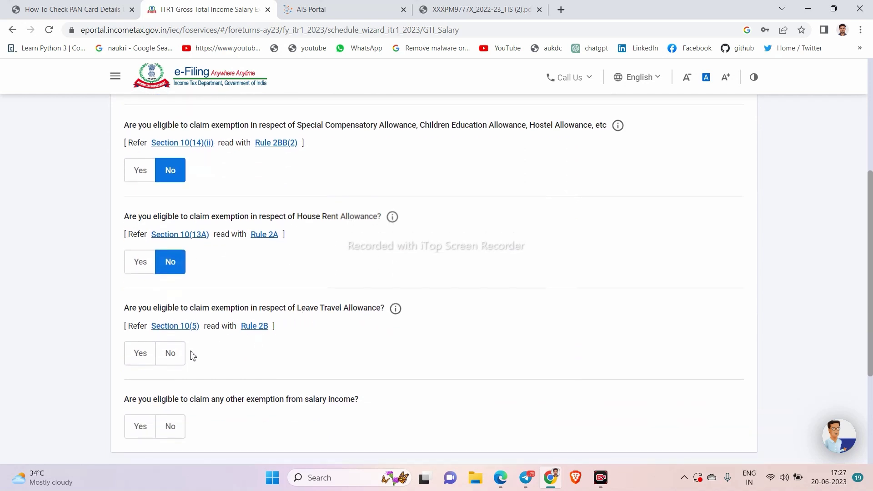
{"action": "left_click", "coordinate": [184, 358]}
{"action": "scroll", "coordinate": [262, 359], "scroll_direction": "down", "scroll_amount": 1}
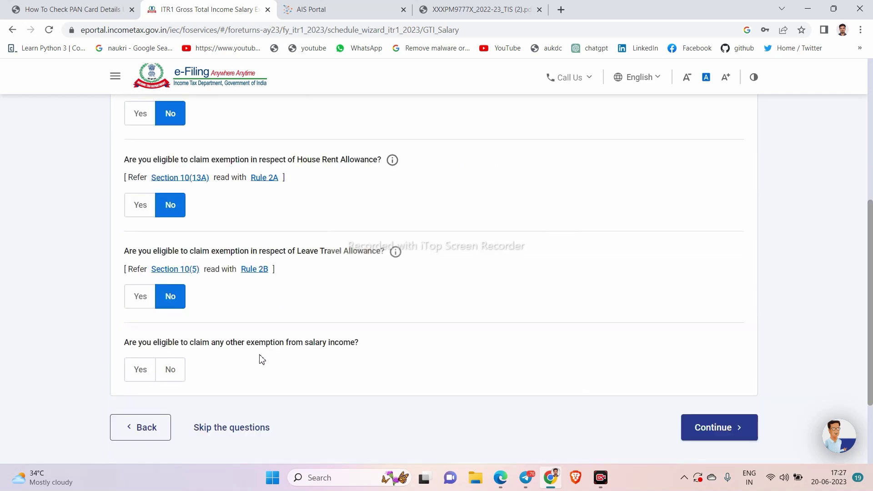
{"action": "left_click", "coordinate": [175, 375]}
{"action": "scroll", "coordinate": [483, 392], "scroll_direction": "down", "scroll_amount": 2}
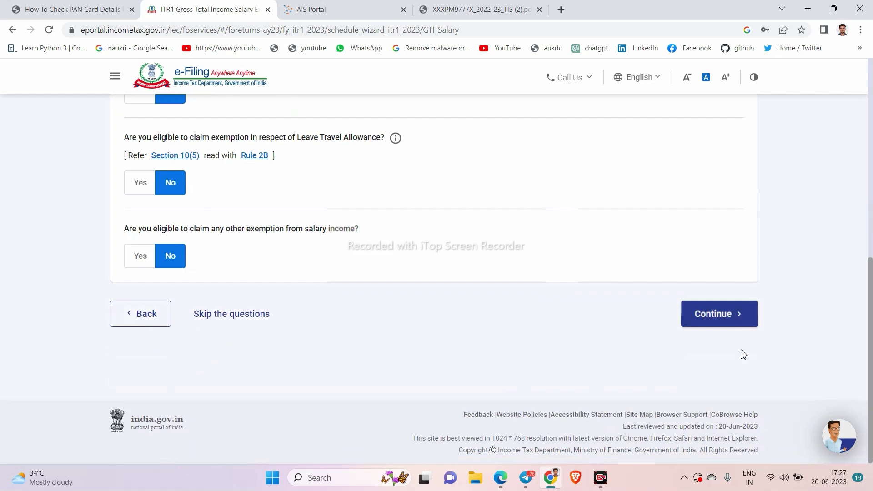
{"action": "left_click", "coordinate": [731, 320]}
Review the salary, house property, other sources and exempt income details, and confirm the Gross Total Income section.
{"action": "scroll", "coordinate": [290, 184], "scroll_direction": "down", "scroll_amount": 2}
{"action": "scroll", "coordinate": [412, 339], "scroll_direction": "down", "scroll_amount": 6}
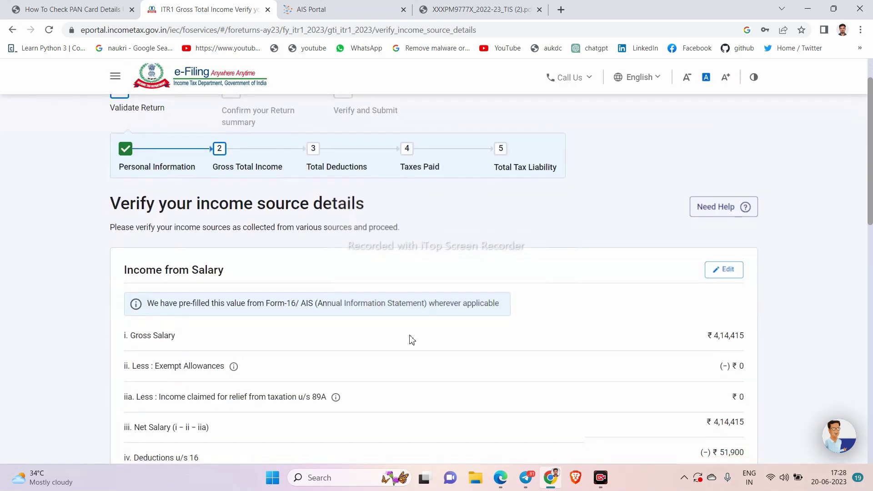
{"action": "scroll", "coordinate": [446, 318], "scroll_direction": "down", "scroll_amount": 1}
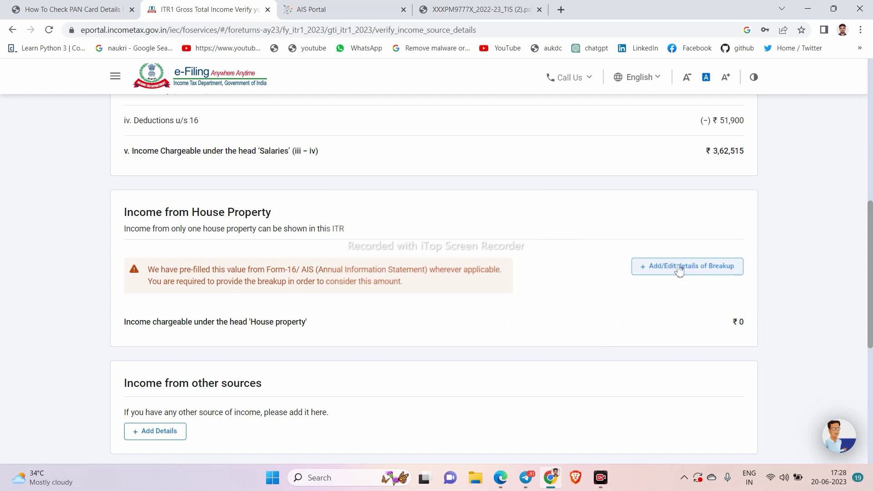
{"action": "scroll", "coordinate": [383, 312], "scroll_direction": "down", "scroll_amount": 3}
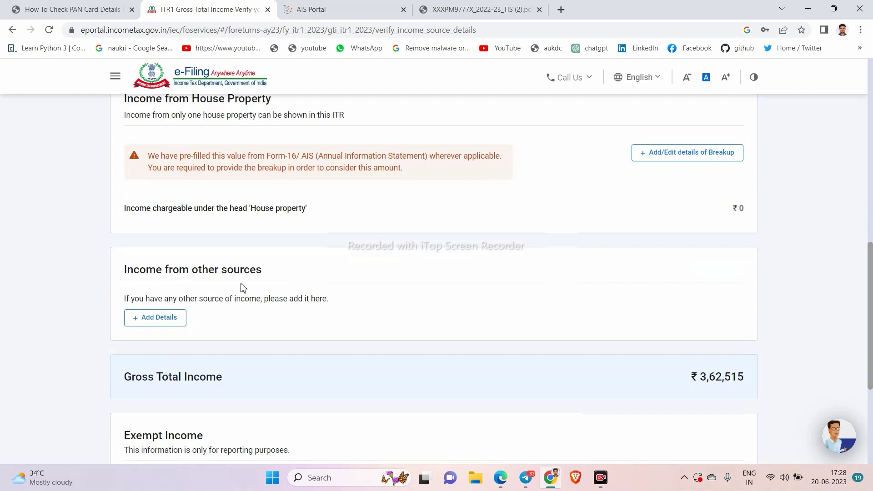
{"action": "scroll", "coordinate": [196, 310], "scroll_direction": "down", "scroll_amount": 5}
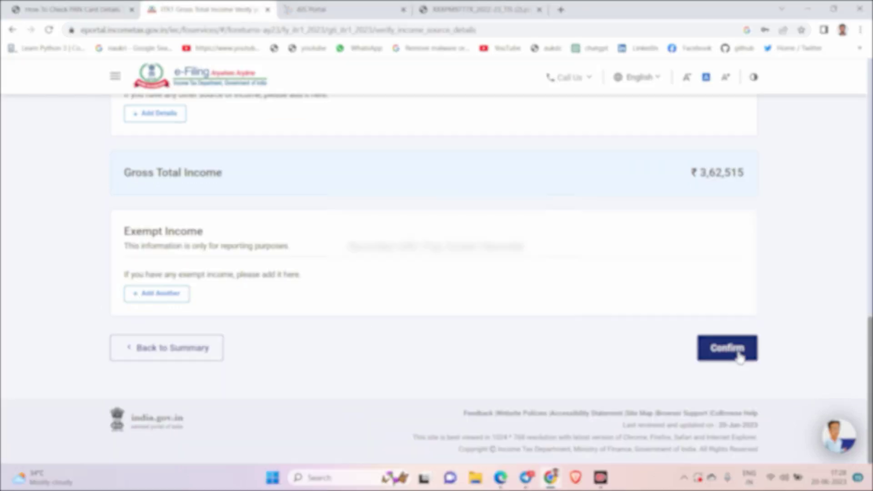
{"action": "left_click", "coordinate": [740, 357]}
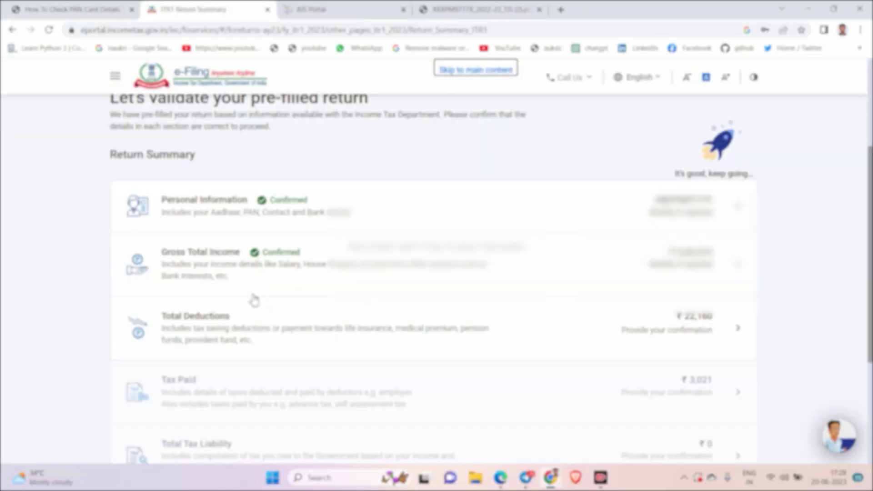
Open Total Deductions and answer No to donations paid, donations for Scientific Research or Rural Development, and section 80GG.
{"action": "left_click", "coordinate": [374, 330]}
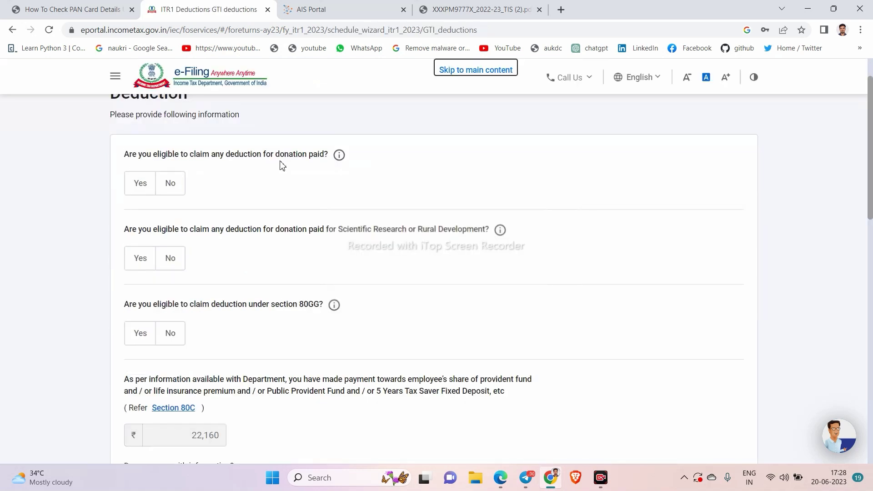
{"action": "left_click", "coordinate": [172, 189]}
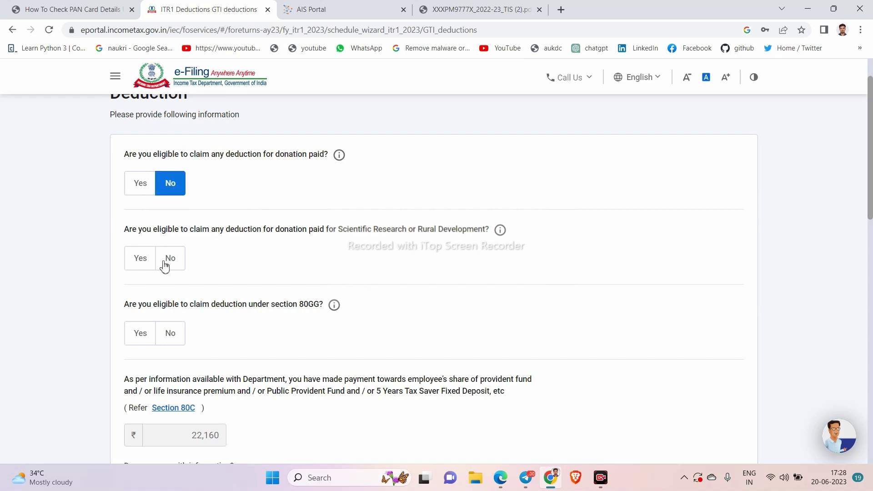
{"action": "left_click", "coordinate": [181, 255]}
{"action": "scroll", "coordinate": [234, 262], "scroll_direction": "down", "scroll_amount": 1}
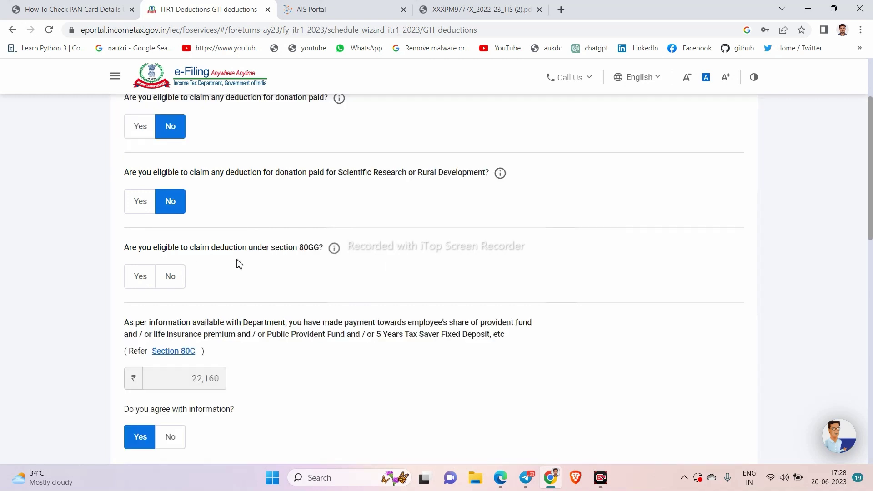
{"action": "left_click", "coordinate": [181, 286]}
Answer Yes to the section 80TTA deduction for savings bank interest and open the section's reference page.
{"action": "scroll", "coordinate": [227, 277], "scroll_direction": "down", "scroll_amount": 2}
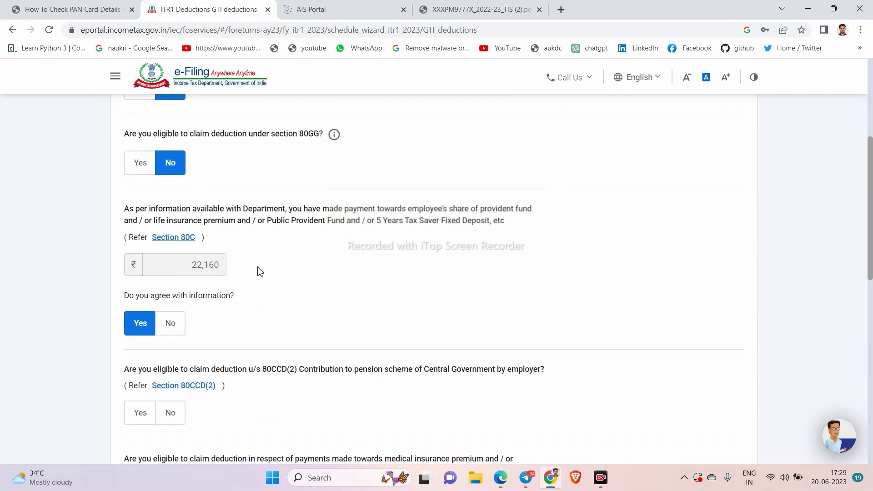
{"action": "scroll", "coordinate": [317, 138], "scroll_direction": "down", "scroll_amount": 6}
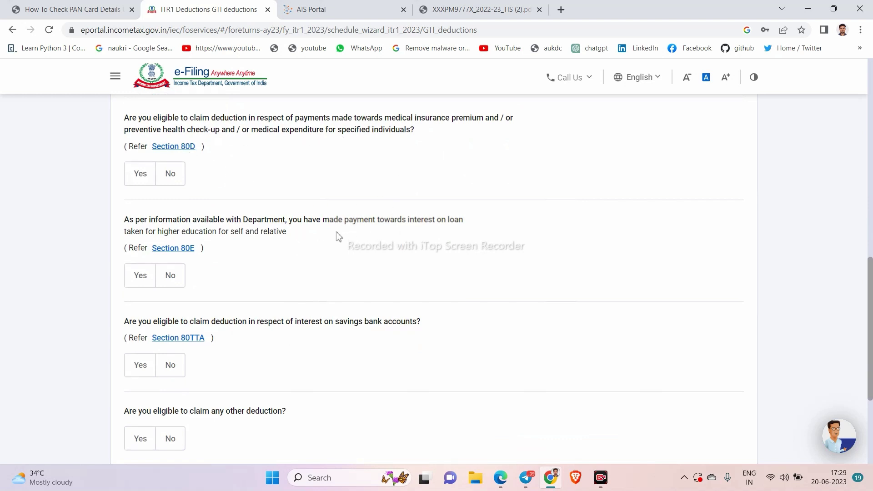
{"action": "left_click", "coordinate": [140, 365]}
{"action": "left_click", "coordinate": [178, 338]}
{"action": "scroll", "coordinate": [319, 318], "scroll_direction": "down", "scroll_amount": 2}
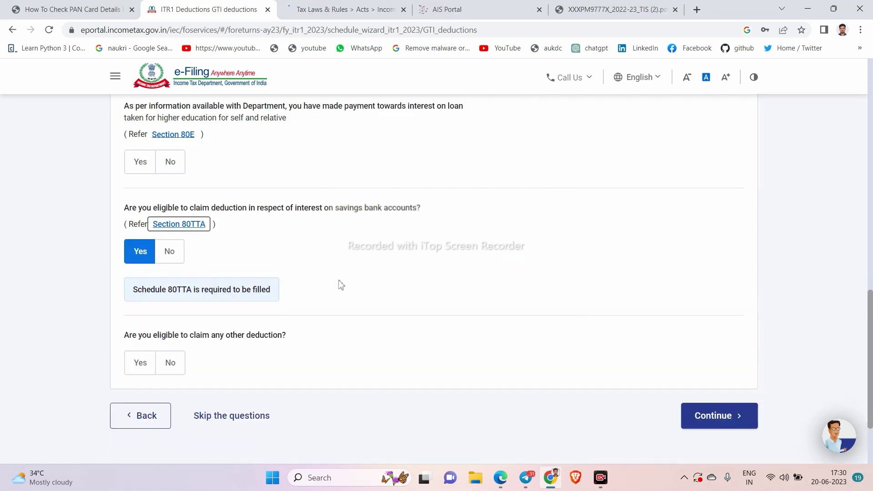
{"action": "left_click", "coordinate": [268, 240]}
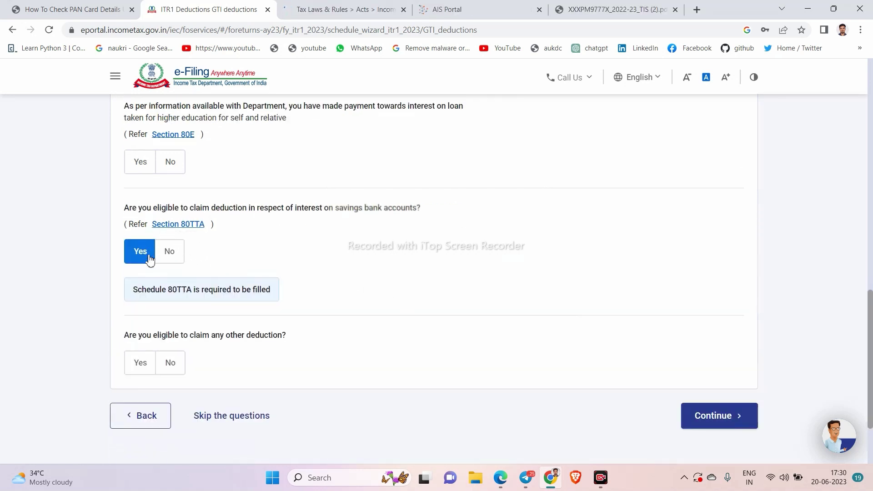
Answer No to claiming any other deduction and continue to the deductions verification page.
{"action": "scroll", "coordinate": [290, 272], "scroll_direction": "down", "scroll_amount": 1}
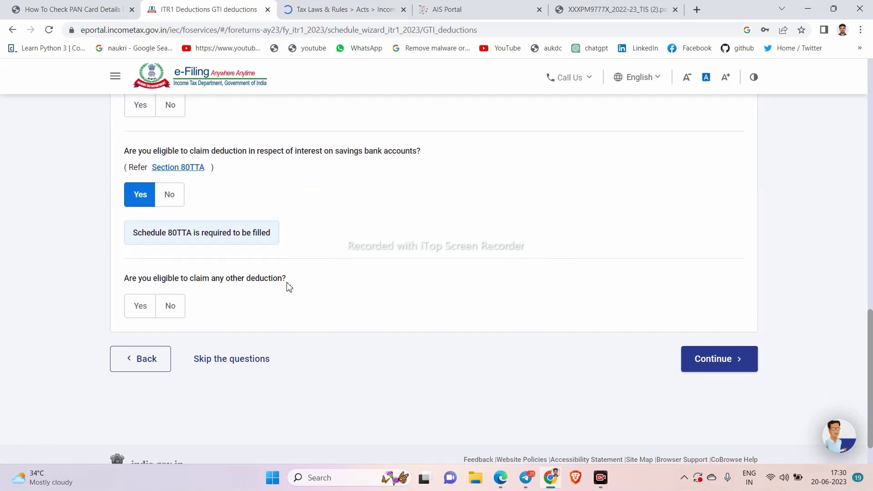
{"action": "left_click", "coordinate": [172, 307]}
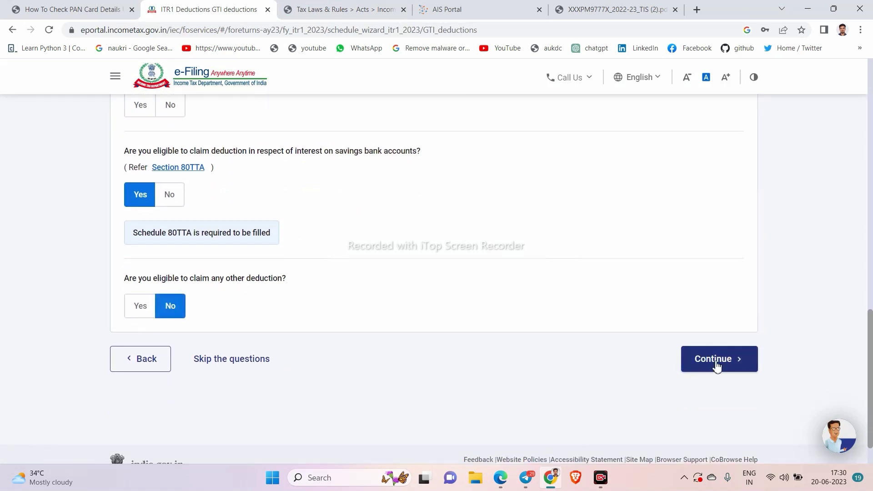
{"action": "left_click", "coordinate": [714, 366]}
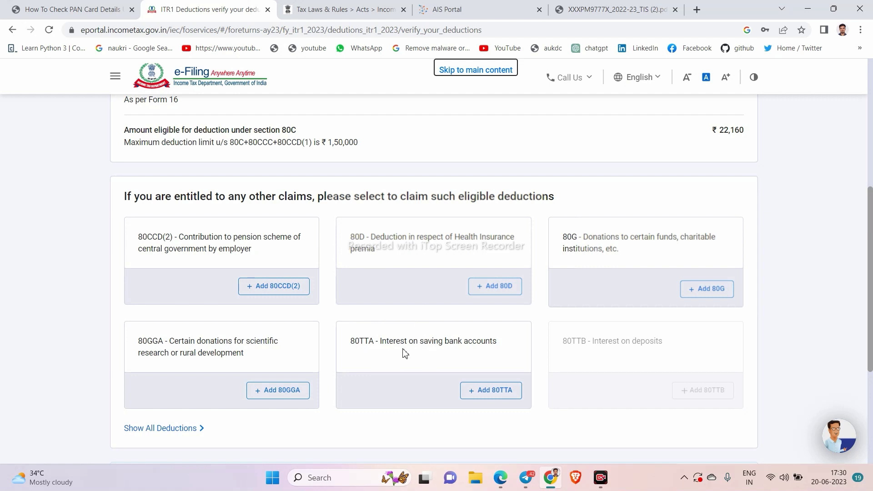
Add an 80TTA deduction with 239 rupees of interest on saving bank accounts.
{"action": "left_click", "coordinate": [499, 392]}
{"action": "left_click", "coordinate": [720, 229]}
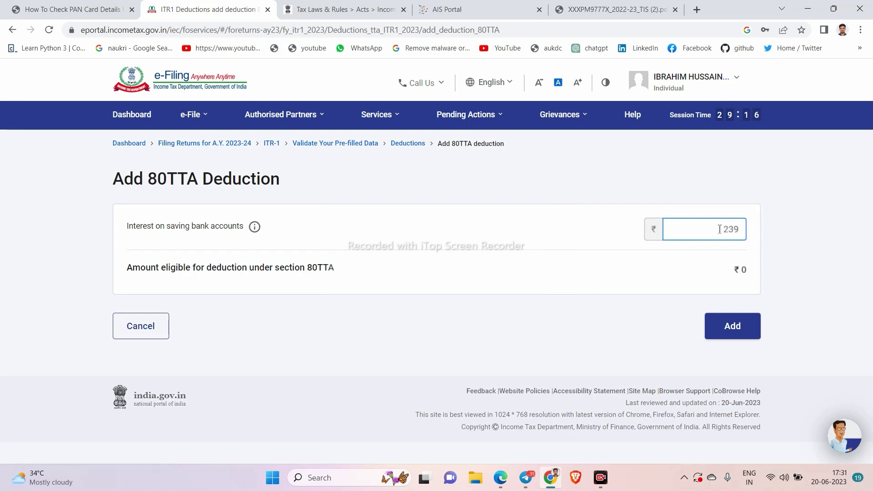
{"action": "left_click", "coordinate": [744, 332]}
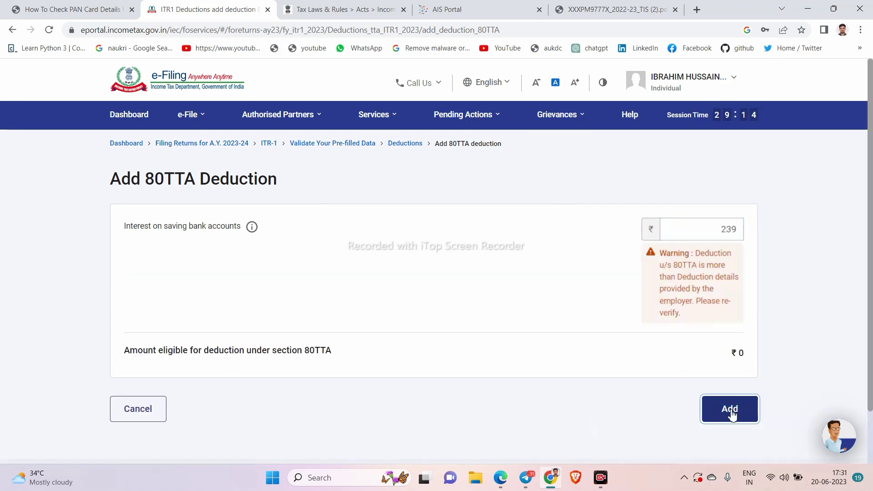
{"action": "left_click", "coordinate": [730, 410]}
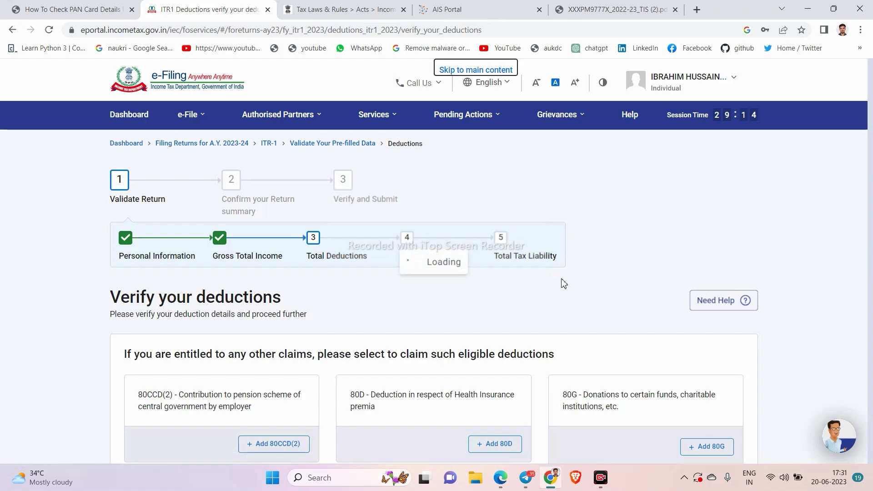
Check the remaining deduction options and confirm the Total Deductions section.
{"action": "scroll", "coordinate": [563, 284], "scroll_direction": "down", "scroll_amount": 8}
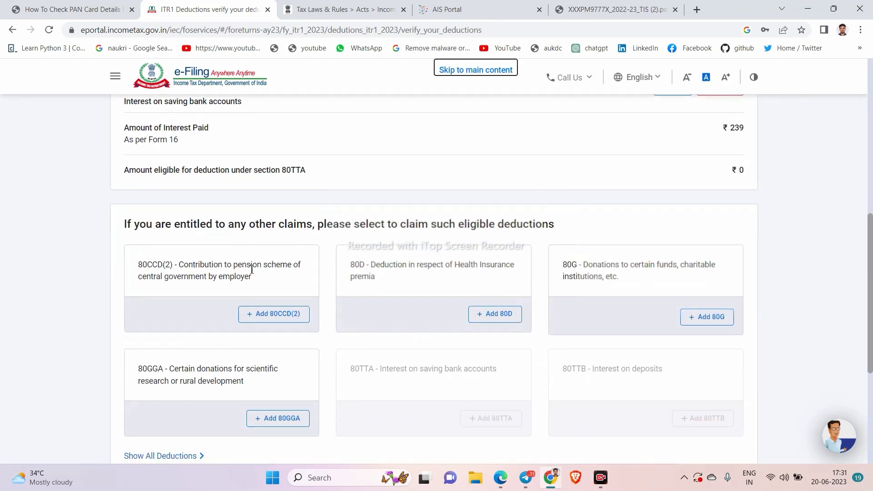
{"action": "scroll", "coordinate": [663, 375], "scroll_direction": "down", "scroll_amount": 5}
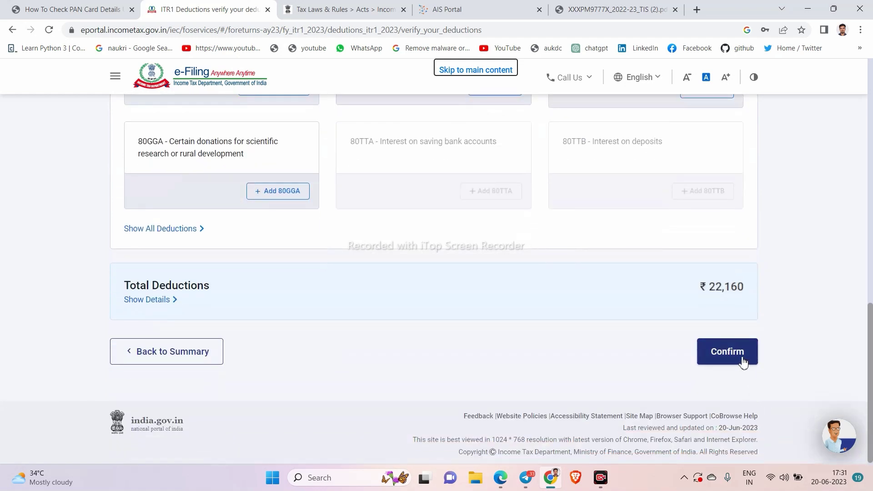
{"action": "left_click", "coordinate": [727, 352]}
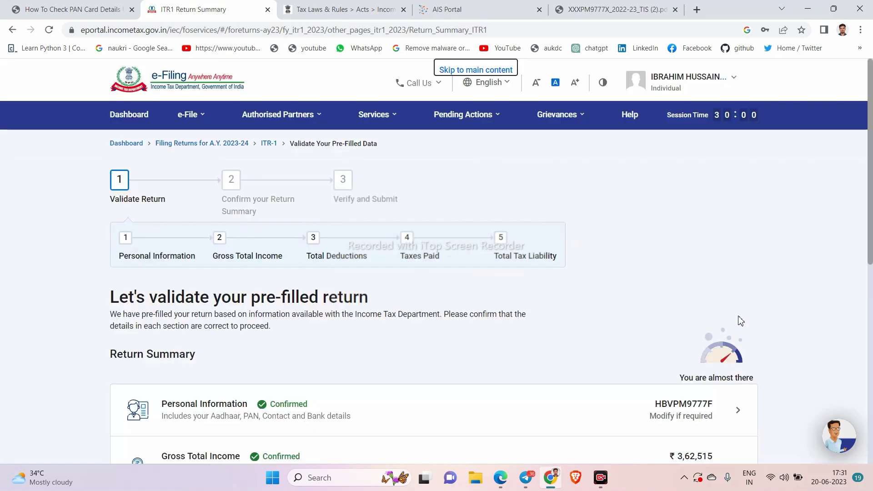
Open the Tax Paid section, review the TDS, TCS and advance tax details, and confirm it.
{"action": "scroll", "coordinate": [739, 320], "scroll_direction": "down", "scroll_amount": 5}
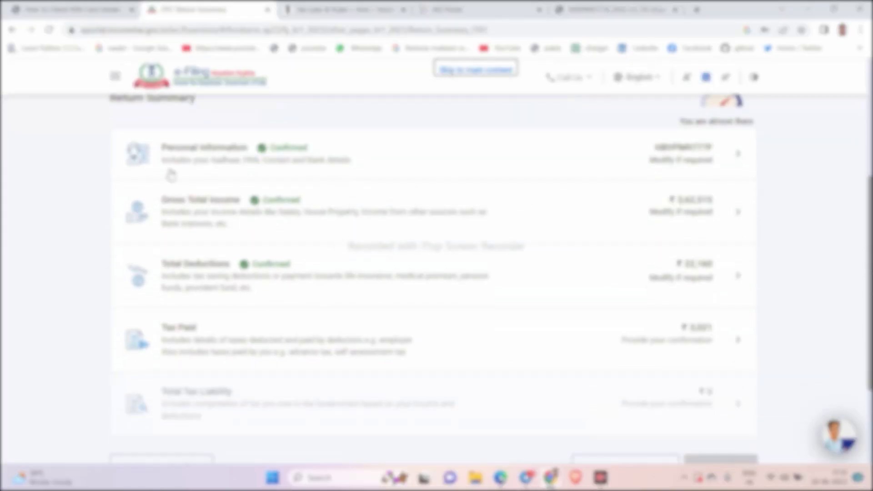
{"action": "scroll", "coordinate": [291, 277], "scroll_direction": "down", "scroll_amount": 1}
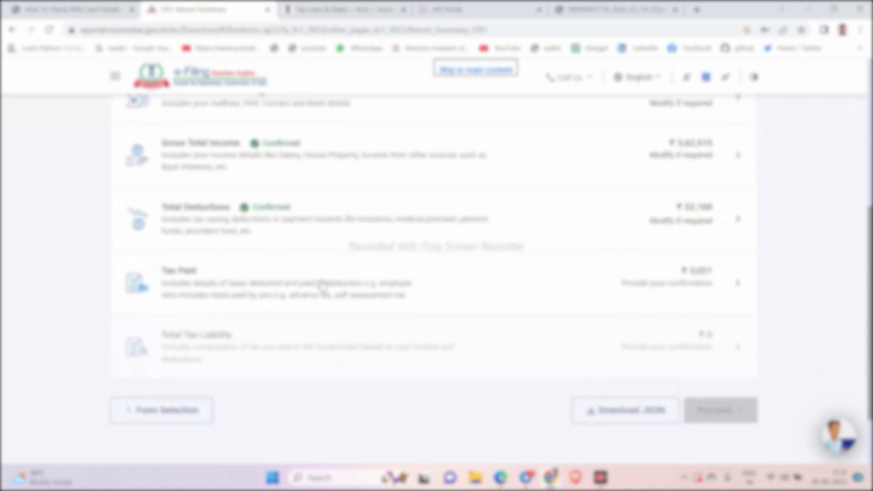
{"action": "left_click", "coordinate": [405, 284]}
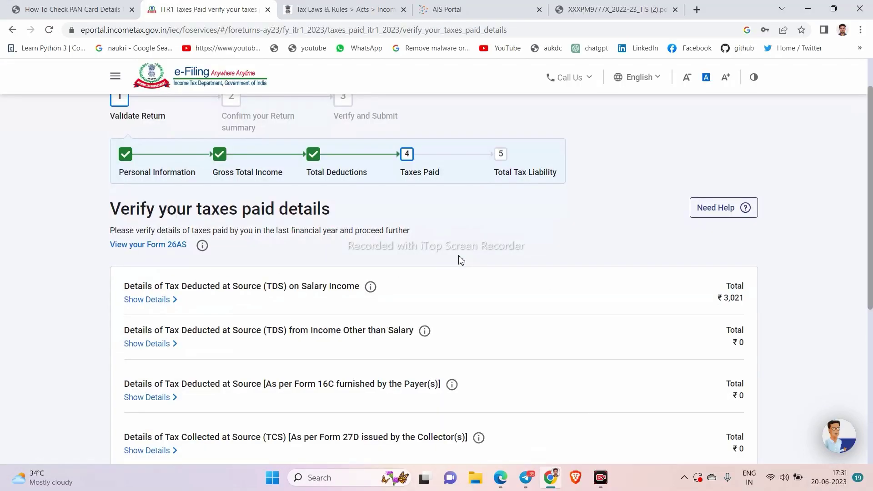
{"action": "scroll", "coordinate": [460, 260], "scroll_direction": "down", "scroll_amount": 1}
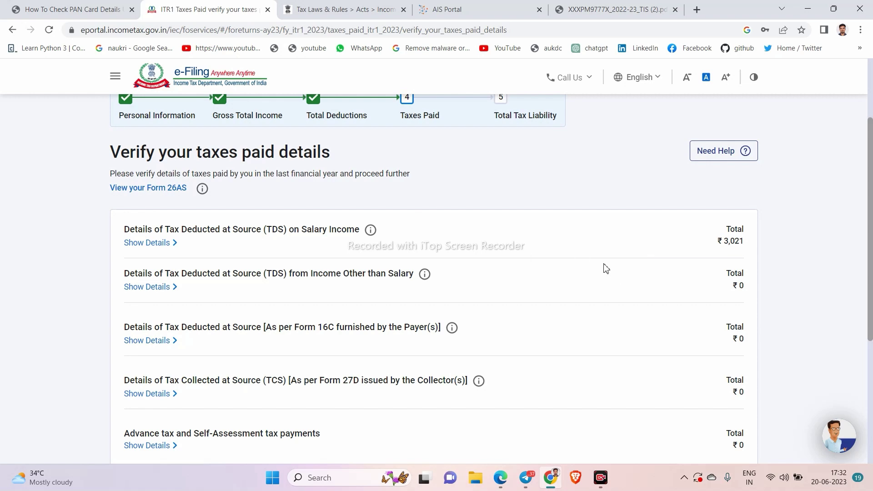
{"action": "scroll", "coordinate": [573, 262], "scroll_direction": "down", "scroll_amount": 3}
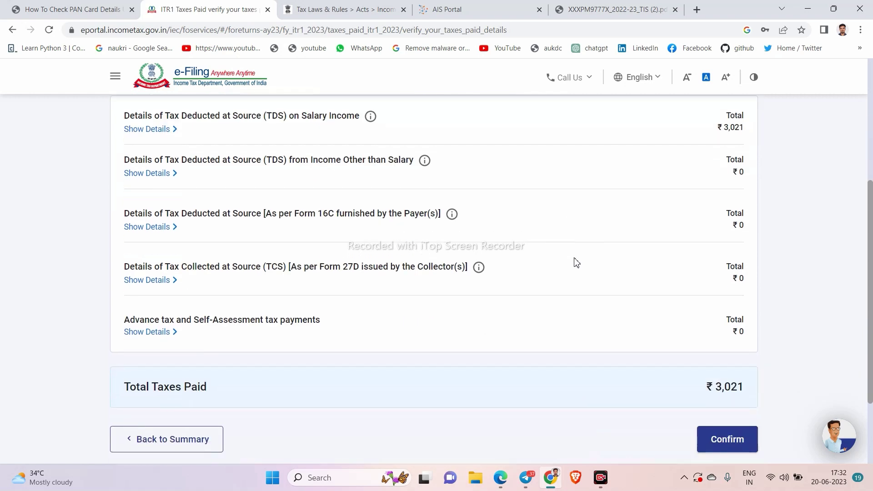
{"action": "scroll", "coordinate": [574, 263], "scroll_direction": "up", "scroll_amount": 1}
{"action": "scroll", "coordinate": [428, 314], "scroll_direction": "down", "scroll_amount": 4}
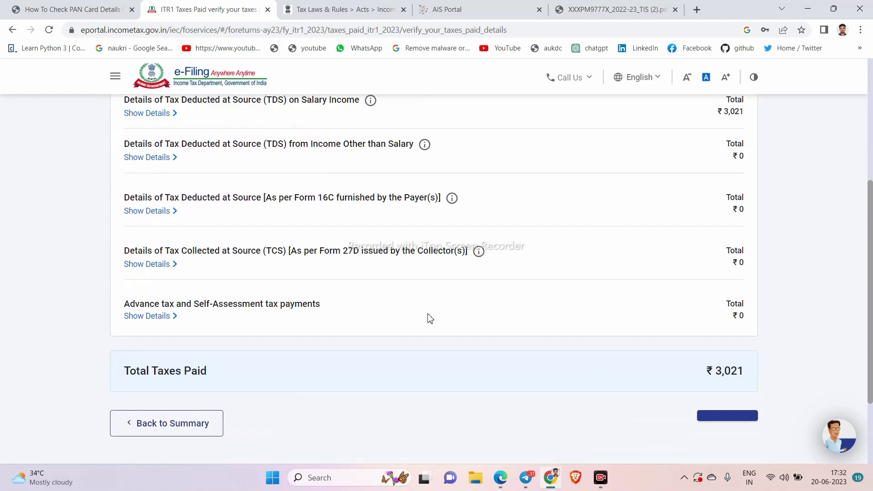
{"action": "left_click", "coordinate": [729, 332]}
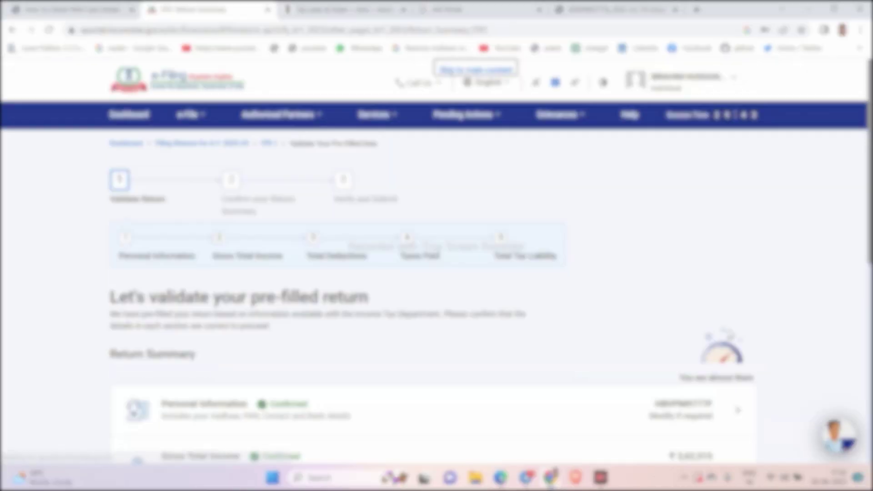
Open the Total Tax Liability section, review the computation of income and tax, and confirm it.
{"action": "scroll", "coordinate": [664, 331], "scroll_direction": "down", "scroll_amount": 5}
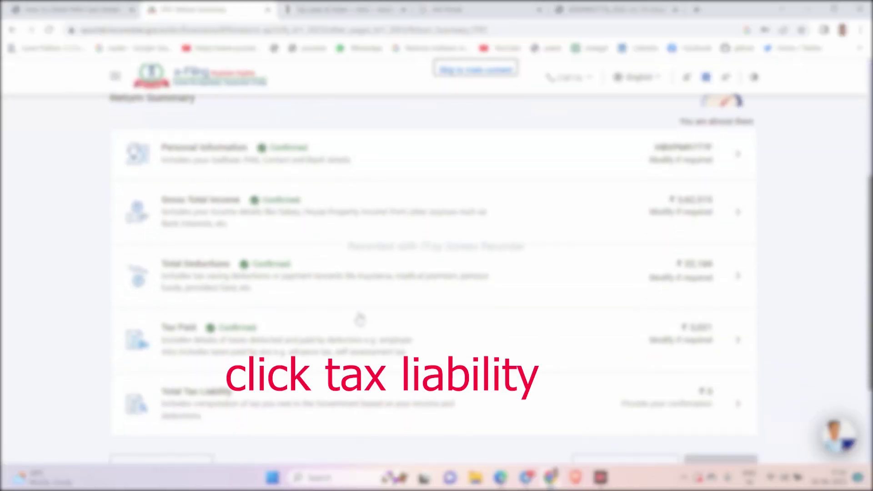
{"action": "left_click", "coordinate": [371, 347]}
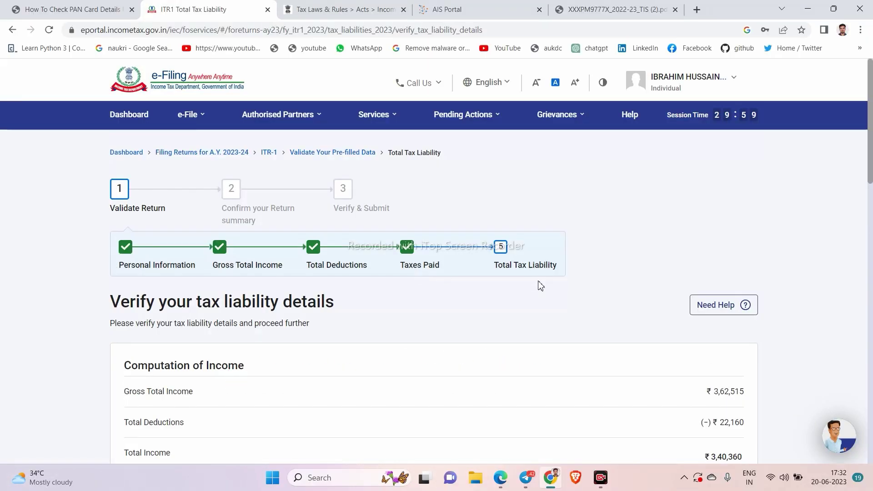
{"action": "scroll", "coordinate": [540, 286], "scroll_direction": "down", "scroll_amount": 3}
{"action": "scroll", "coordinate": [540, 286], "scroll_direction": "down", "scroll_amount": 1}
{"action": "scroll", "coordinate": [695, 231], "scroll_direction": "down", "scroll_amount": 1}
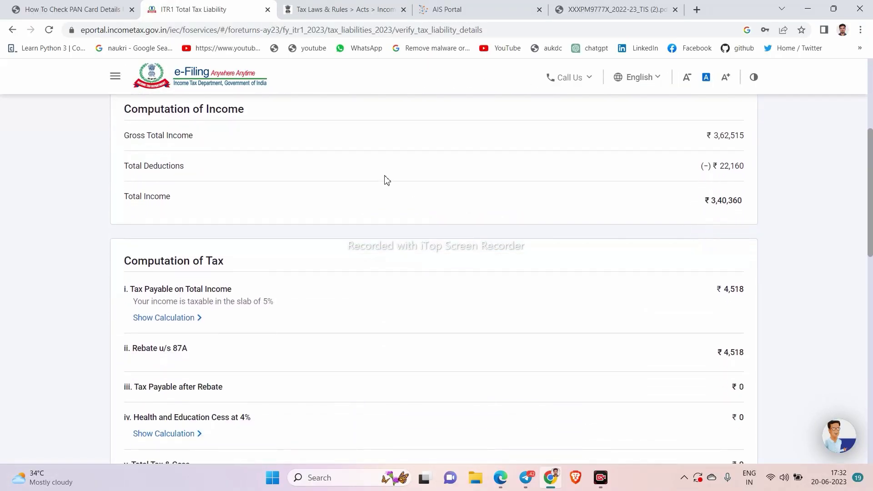
{"action": "scroll", "coordinate": [572, 190], "scroll_direction": "down", "scroll_amount": 2}
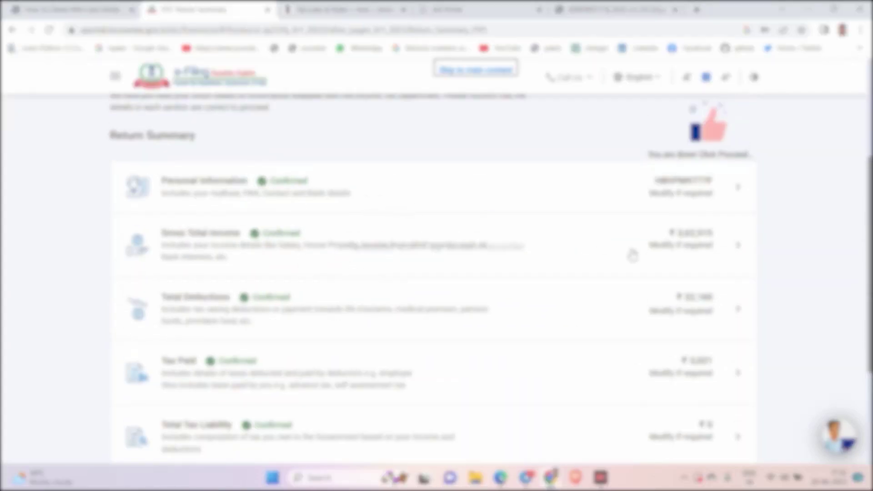
Proceed from the confirmed Return Summary, check the tax summary and refund amount, and continue to the return preview.
{"action": "scroll", "coordinate": [632, 255], "scroll_direction": "down", "scroll_amount": 1}
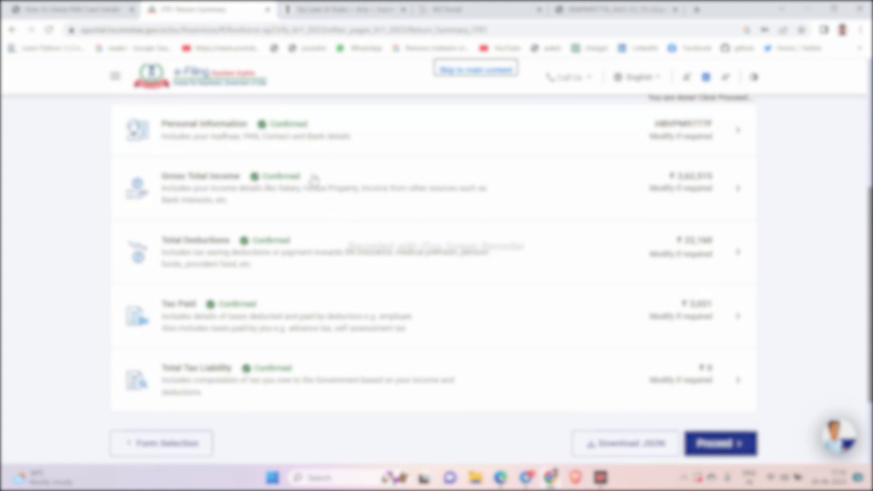
{"action": "scroll", "coordinate": [489, 335], "scroll_direction": "down", "scroll_amount": 2}
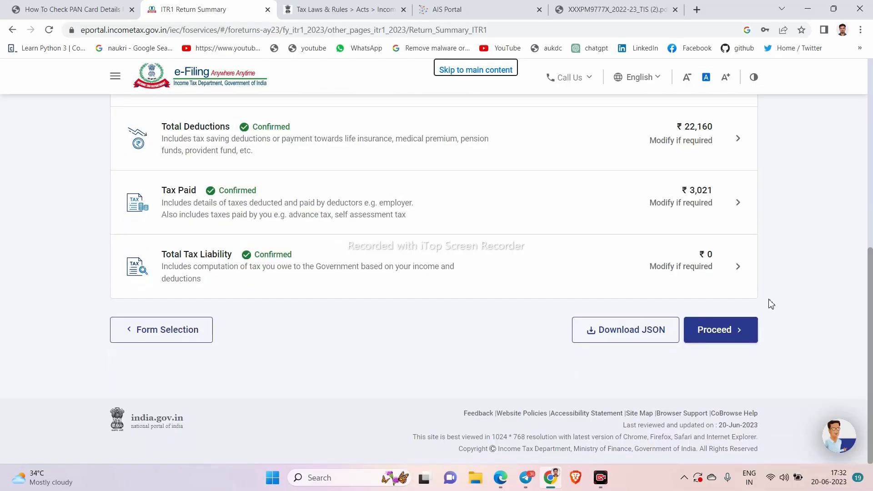
{"action": "left_click", "coordinate": [740, 330]}
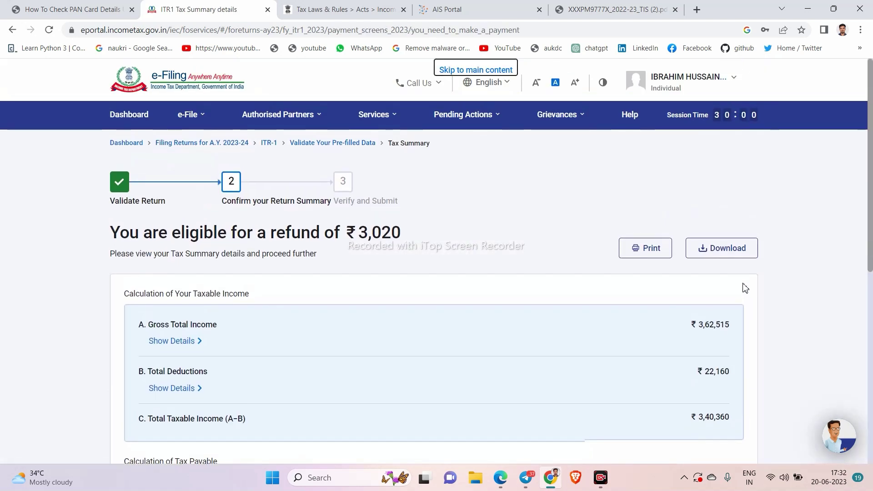
{"action": "scroll", "coordinate": [744, 292], "scroll_direction": "down", "scroll_amount": 4}
{"action": "scroll", "coordinate": [744, 287], "scroll_direction": "down", "scroll_amount": 2}
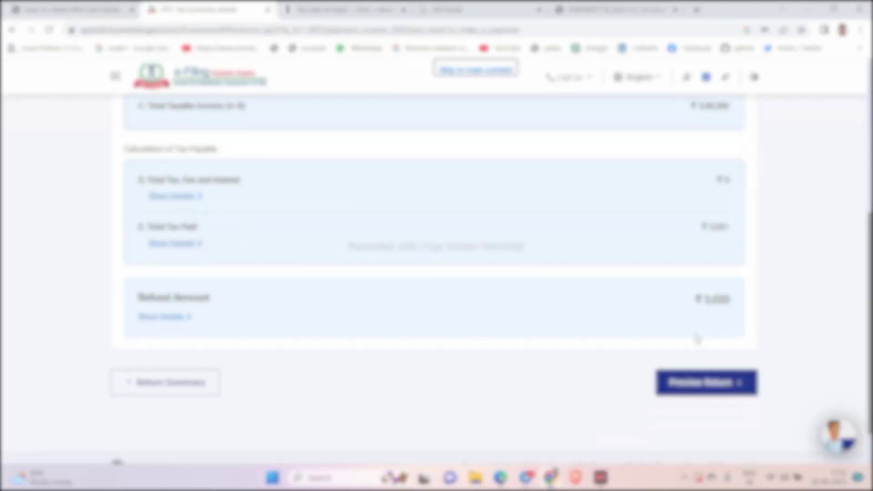
{"action": "left_click", "coordinate": [713, 387]}
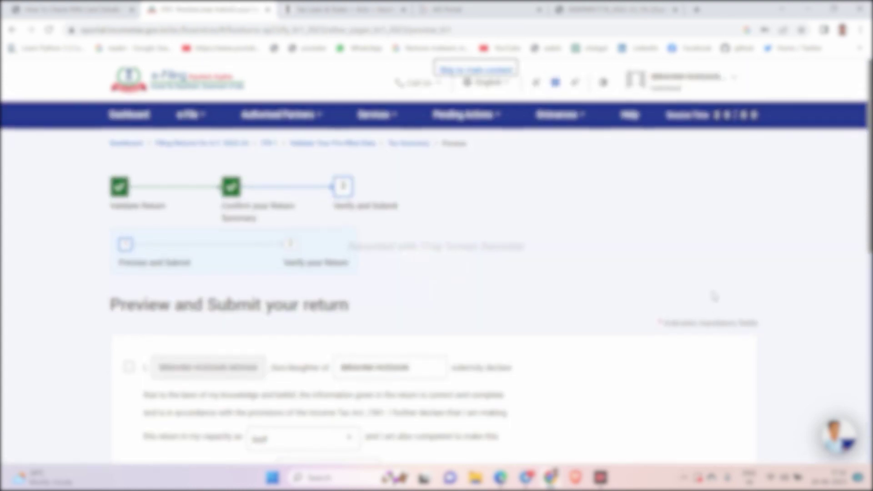
Accept the declaration for filing in the capacity of Self and proceed to preview without entering TRP details.
{"action": "scroll", "coordinate": [354, 246], "scroll_direction": "down", "scroll_amount": 3}
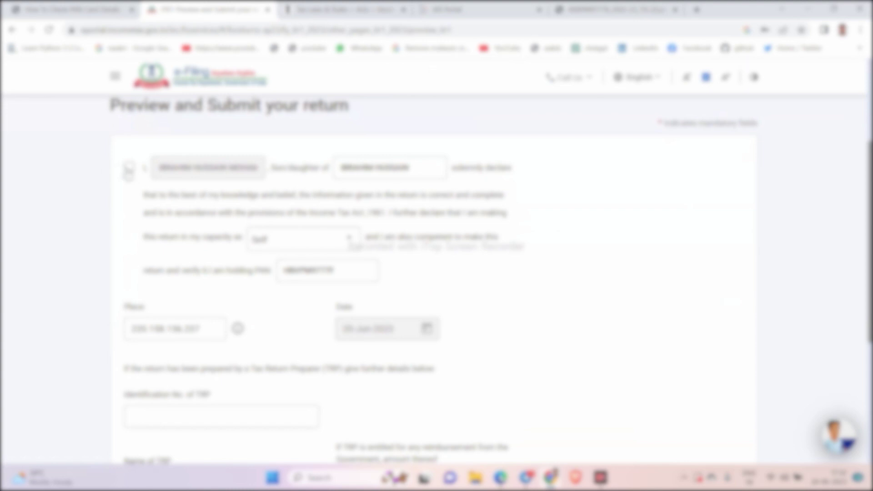
{"action": "left_click", "coordinate": [129, 171]}
{"action": "scroll", "coordinate": [339, 214], "scroll_direction": "down", "scroll_amount": 4}
{"action": "scroll", "coordinate": [339, 213], "scroll_direction": "down", "scroll_amount": 3}
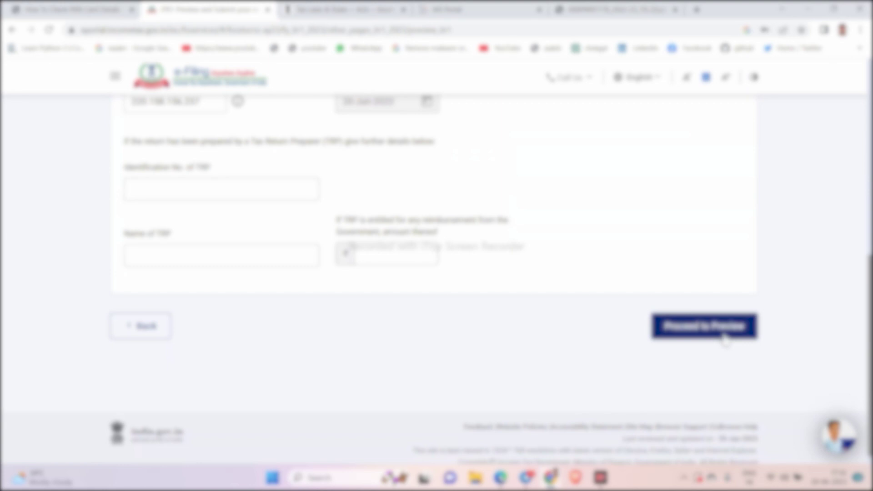
{"action": "left_click", "coordinate": [725, 337]}
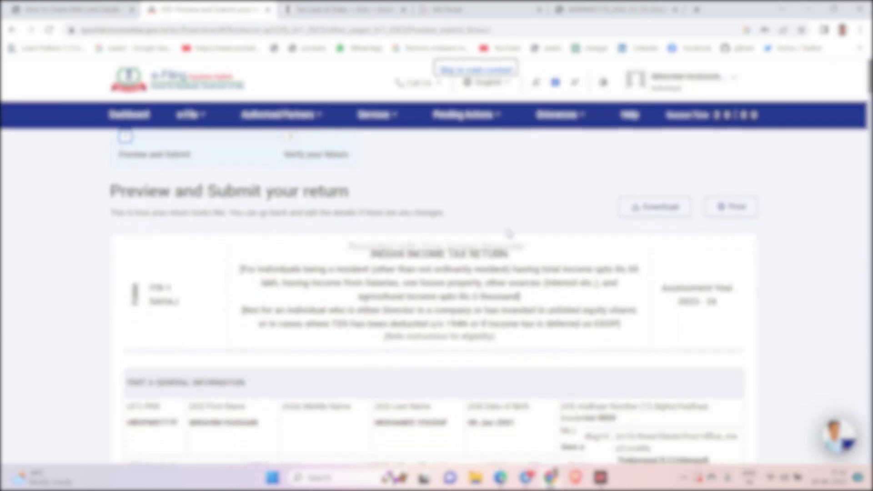
Review the complete ITR-1 preview through to the Verification section and proceed to validation.
{"action": "scroll", "coordinate": [508, 233], "scroll_direction": "down", "scroll_amount": 2}
{"action": "scroll", "coordinate": [575, 214], "scroll_direction": "up", "scroll_amount": 2}
{"action": "scroll", "coordinate": [585, 201], "scroll_direction": "down", "scroll_amount": 3}
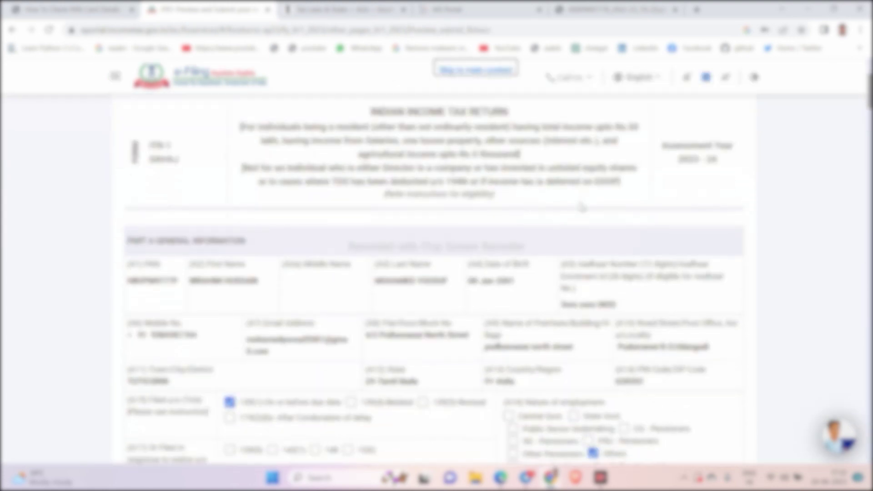
{"action": "scroll", "coordinate": [582, 208], "scroll_direction": "down", "scroll_amount": 20}
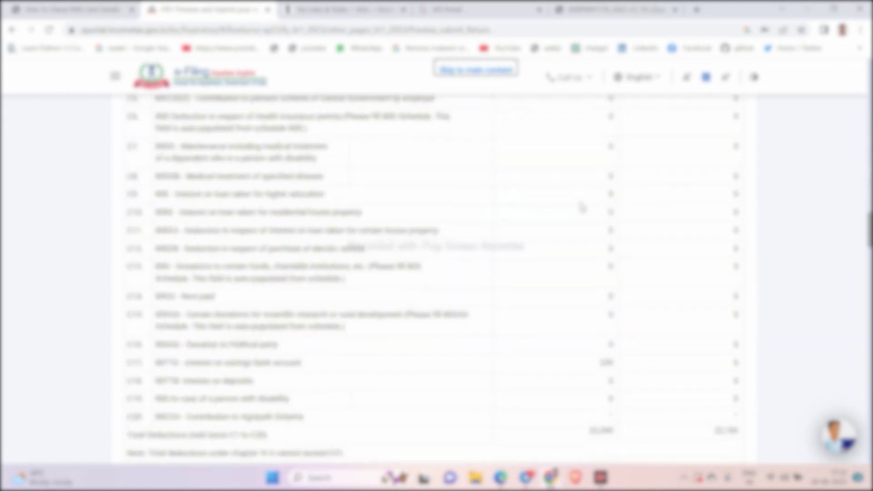
{"action": "scroll", "coordinate": [583, 208], "scroll_direction": "down", "scroll_amount": 20}
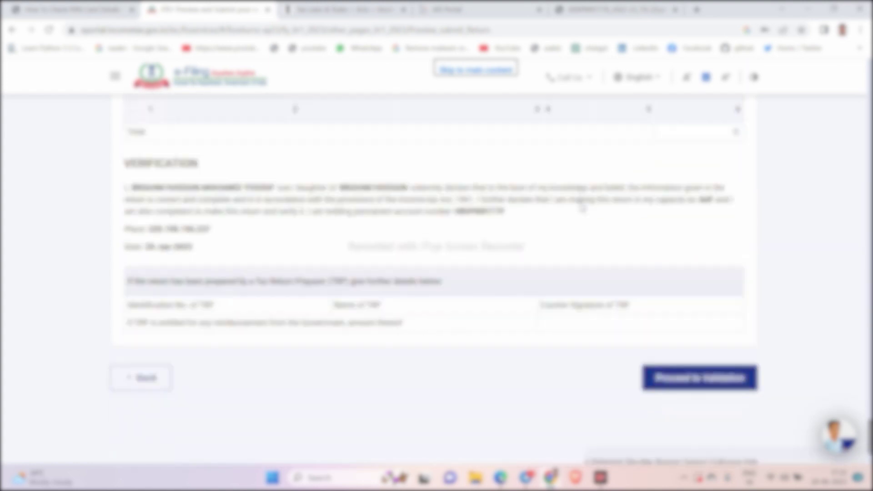
{"action": "scroll", "coordinate": [582, 208], "scroll_direction": "down", "scroll_amount": 3}
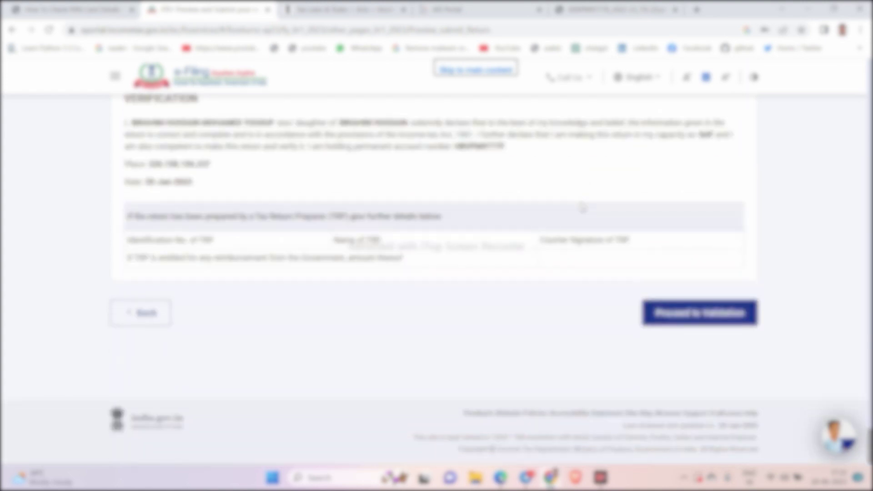
{"action": "left_click", "coordinate": [696, 314]}
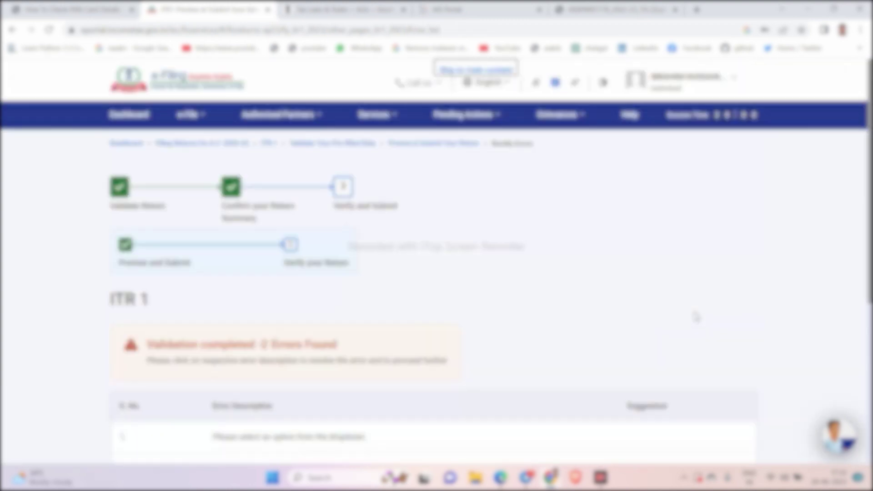
Proceed from the validation result to verification and review the e-Verify Now, e-Verify Later and Verify via ITR-V methods.
{"action": "scroll", "coordinate": [538, 220], "scroll_direction": "down", "scroll_amount": 3}
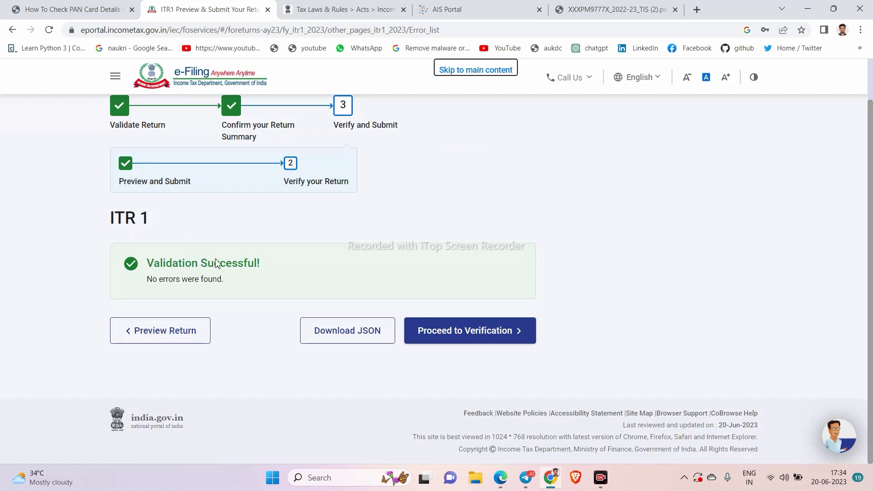
{"action": "left_click", "coordinate": [482, 342]}
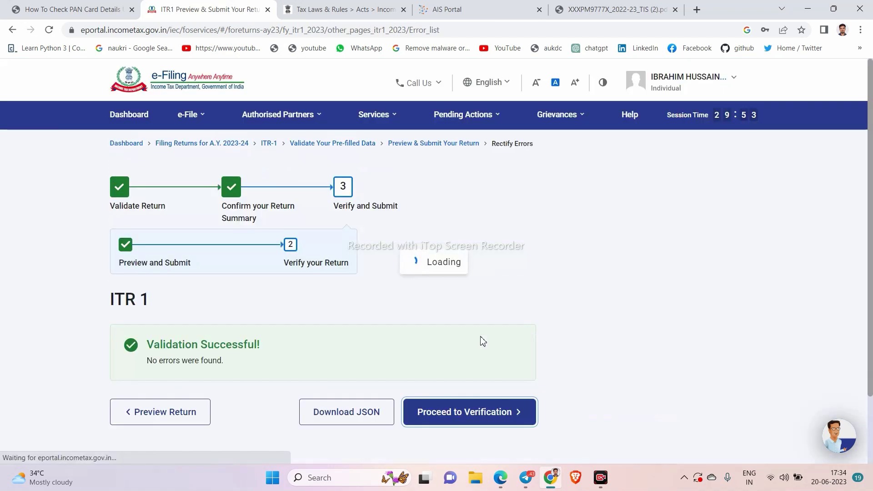
{"action": "scroll", "coordinate": [475, 296], "scroll_direction": "down", "scroll_amount": 3}
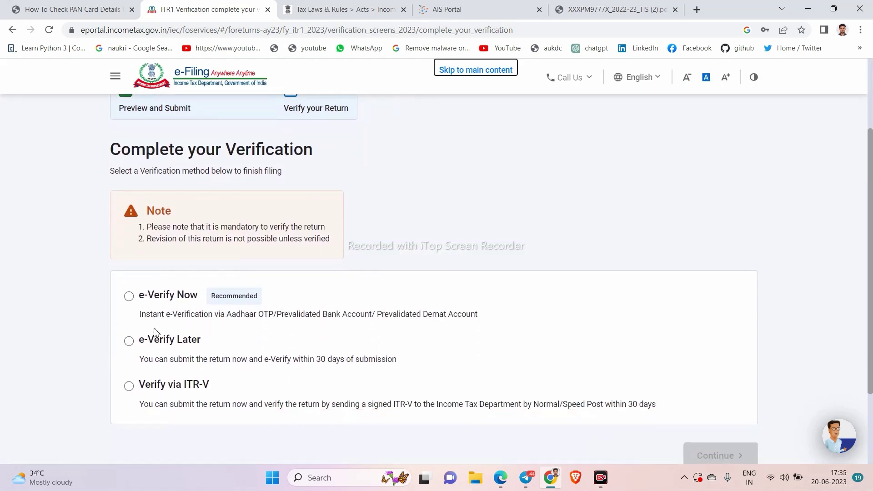
{"action": "scroll", "coordinate": [190, 346], "scroll_direction": "up", "scroll_amount": 1}
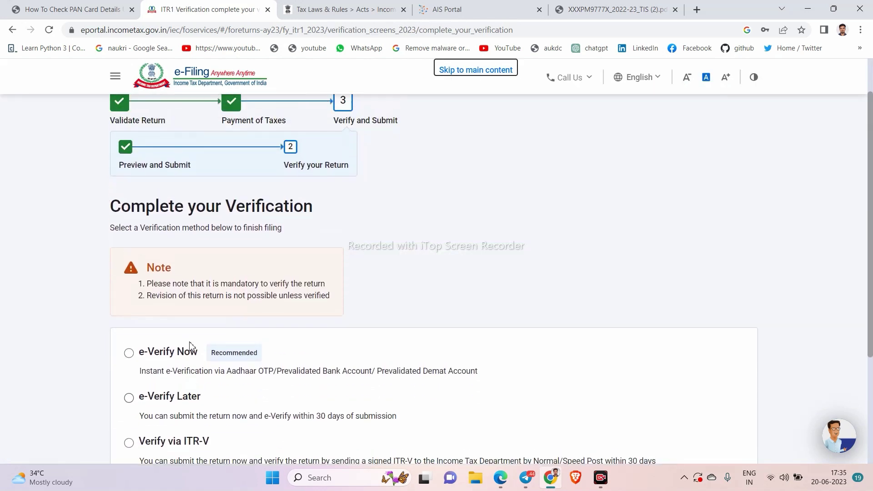
{"action": "scroll", "coordinate": [191, 346], "scroll_direction": "down", "scroll_amount": 2}
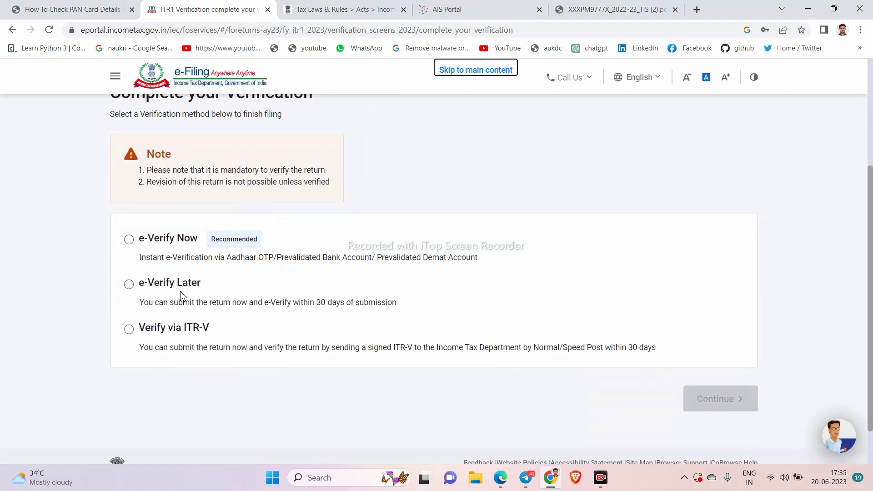